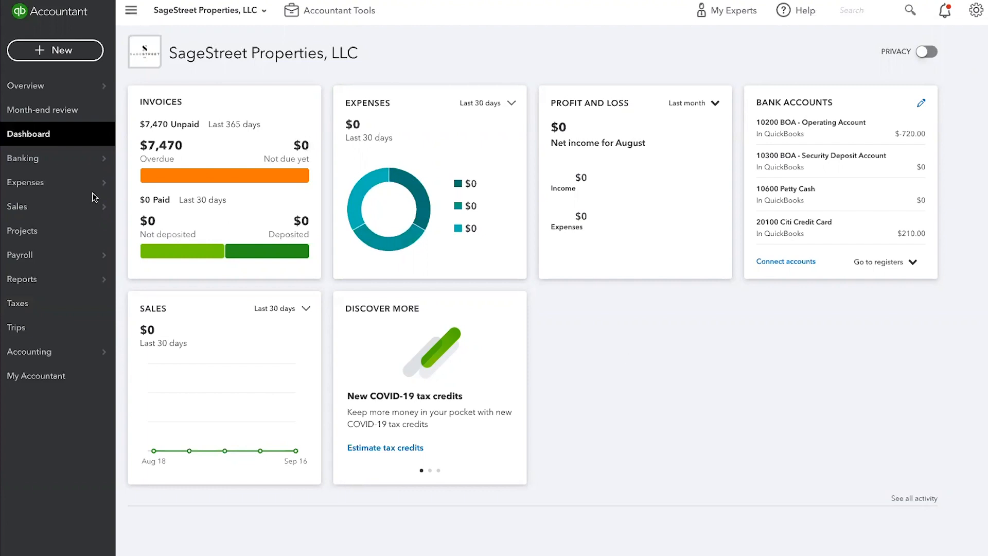
# Start a new vendor record from the Vendors list with Lowes as the company and display name.
pyautogui.click(33, 185)
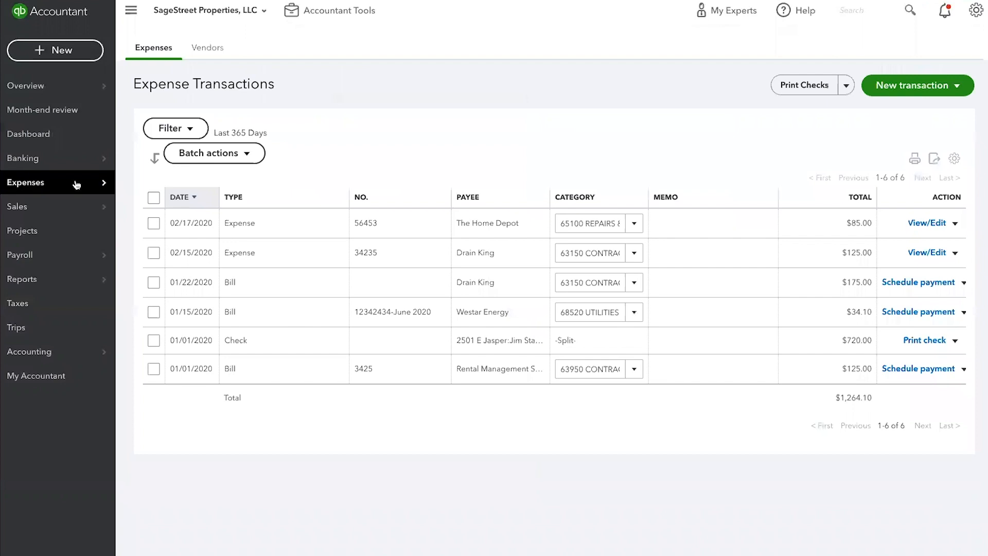
pyautogui.click(216, 50)
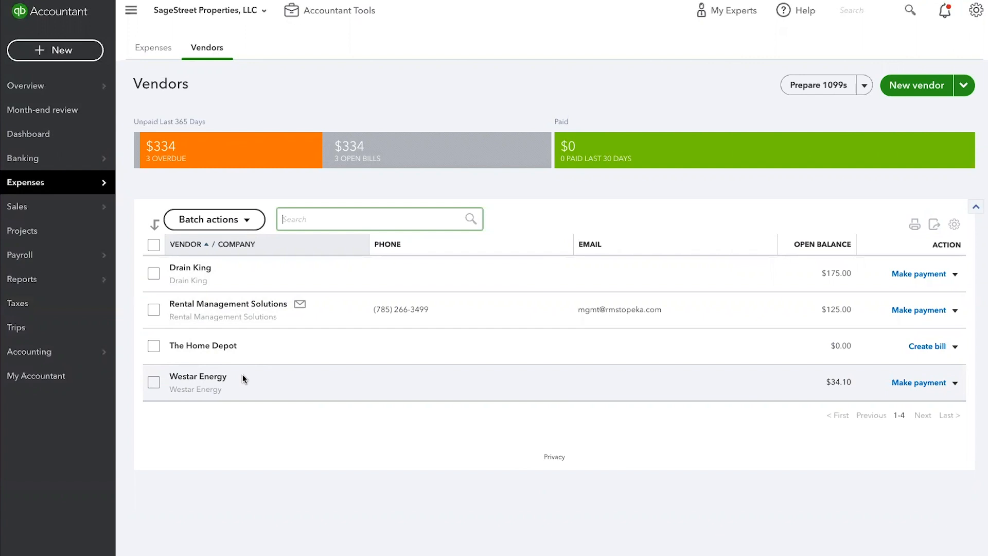
pyautogui.click(908, 88)
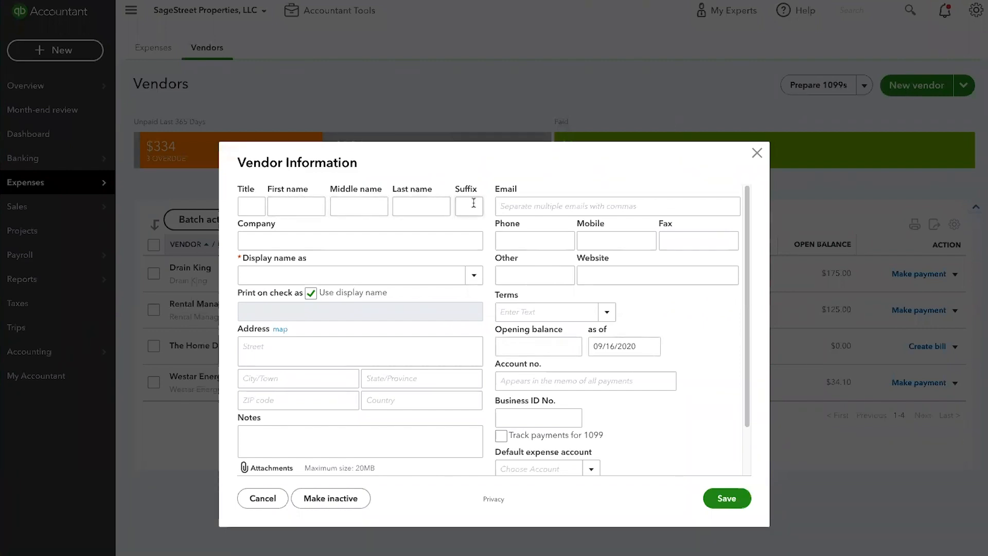
pyautogui.click(329, 240)
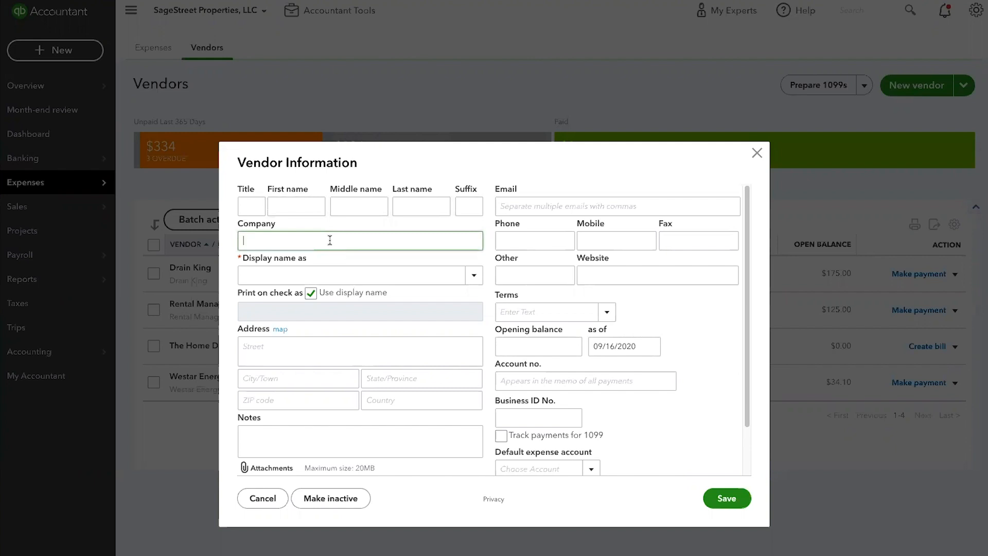
pyautogui.write('Lowes')
pyautogui.press('Tab')
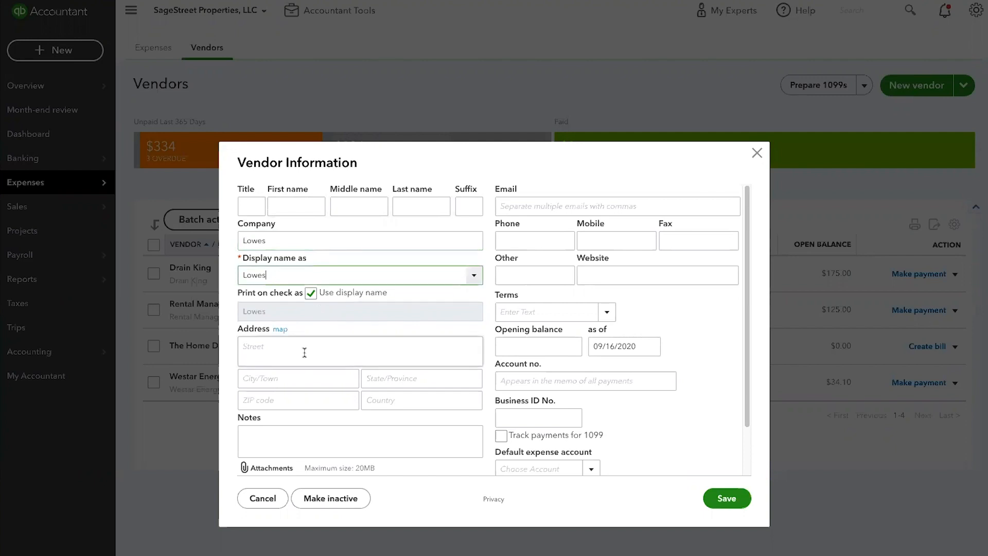
# Review the vendor form's address, notes, email, phone, website, terms, Business ID No. and 1099 tracking fields.
pyautogui.click(304, 352)
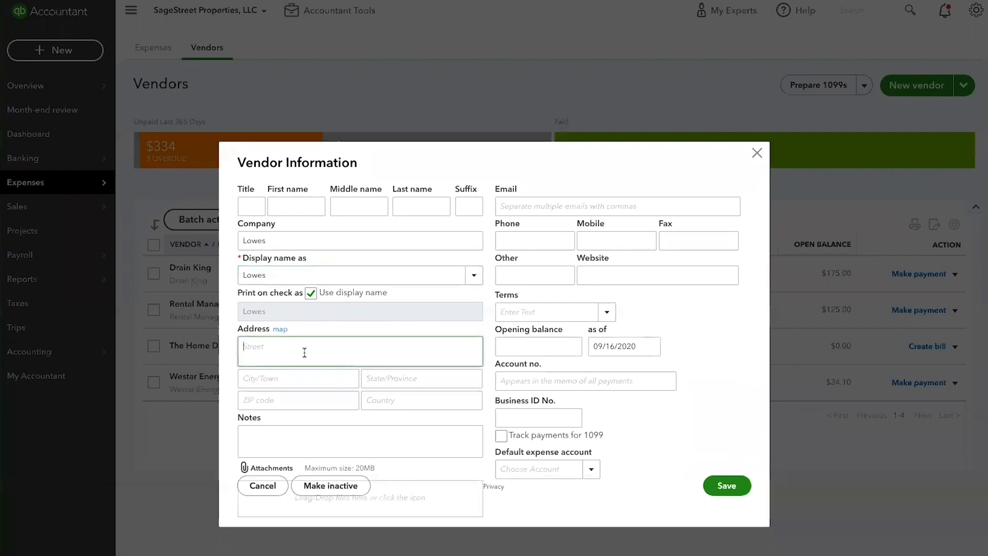
pyautogui.click(289, 438)
pyautogui.click(517, 210)
pyautogui.click(518, 241)
pyautogui.click(611, 283)
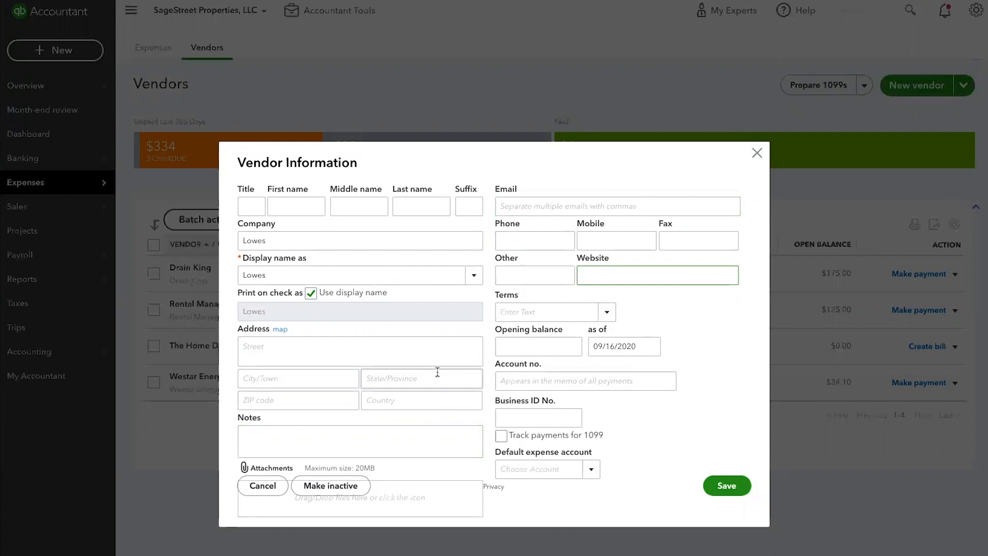
pyautogui.click(607, 313)
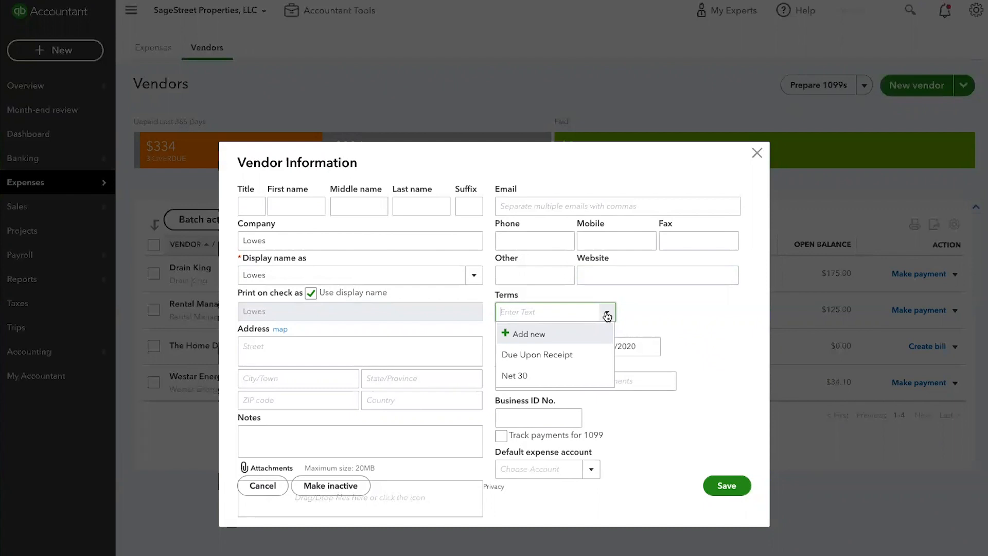
pyautogui.click(607, 314)
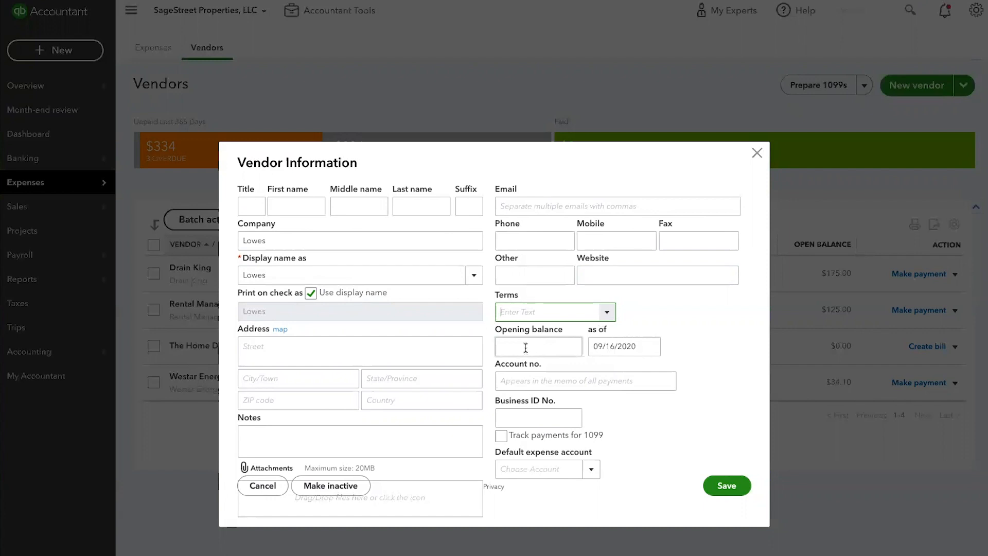
pyautogui.click(514, 414)
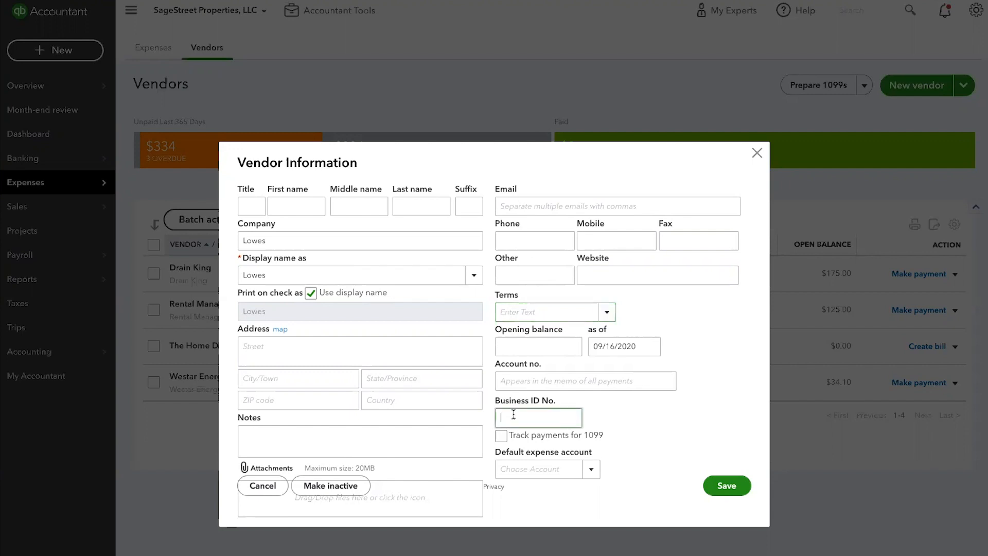
pyautogui.click(501, 436)
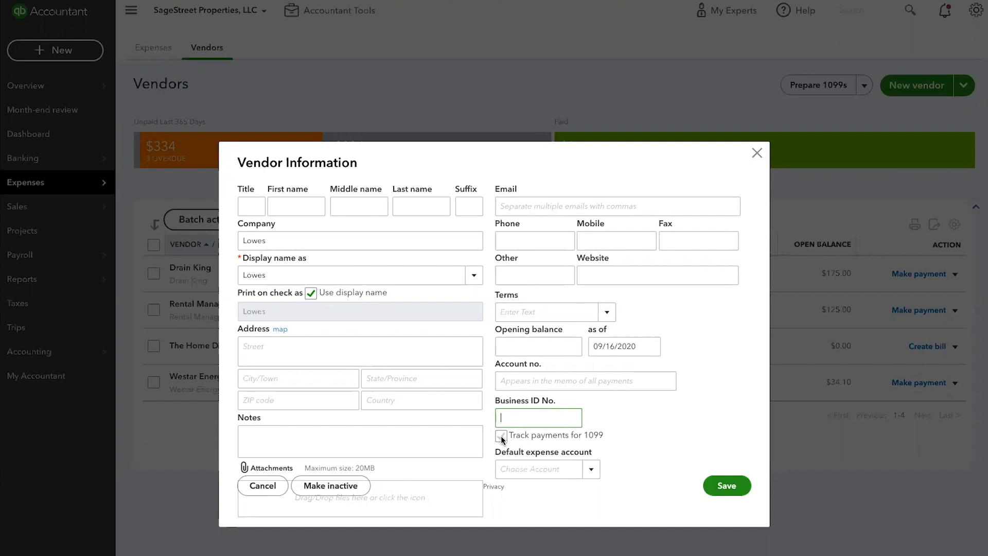
# Set the vendor's default expense account to 63150 CONTRACTED SERVICES:Drain Cleaning and save the vendor.
pyautogui.click(591, 470)
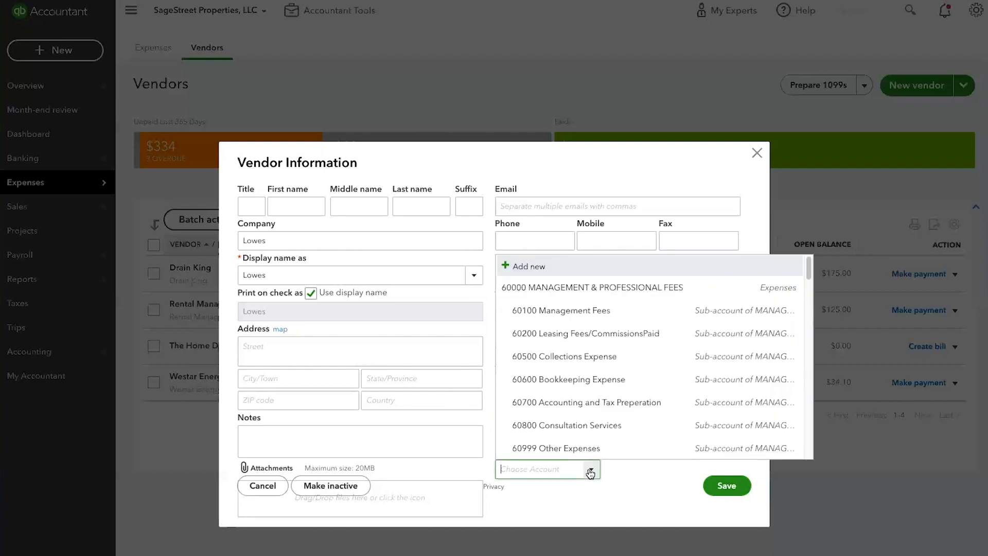
pyautogui.write('Drain Cleaningin')
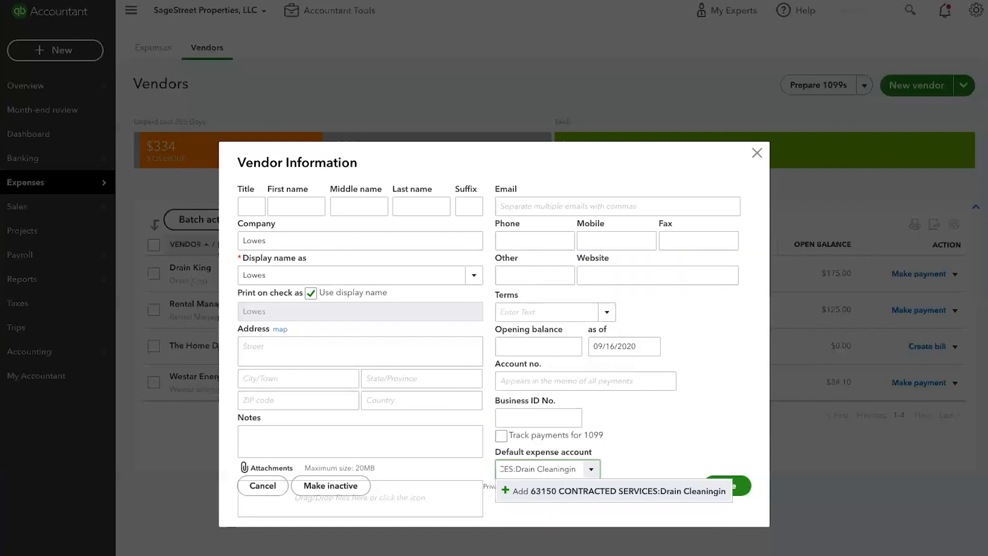
pyautogui.press('BackSpace')
pyautogui.press('BackSpace')
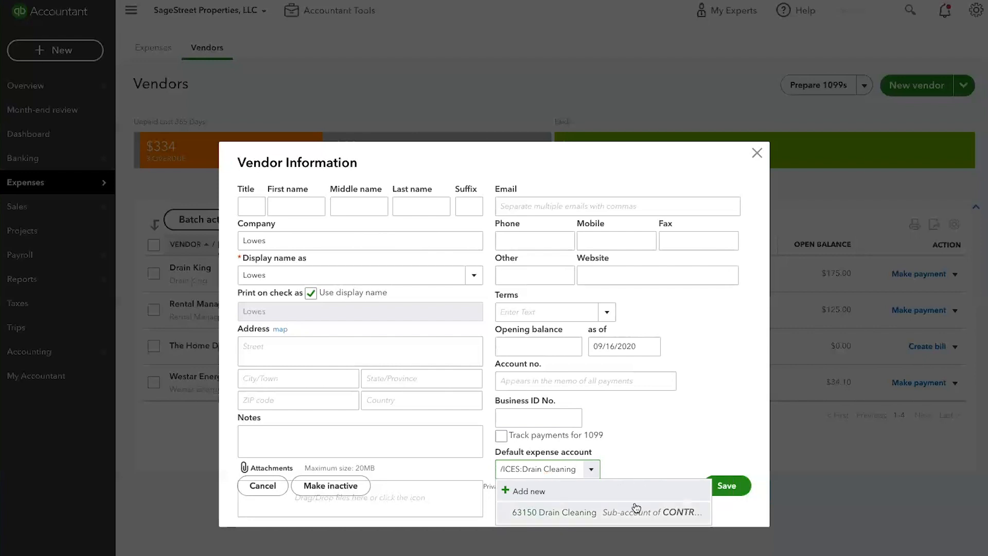
pyautogui.click(636, 505)
pyautogui.click(572, 467)
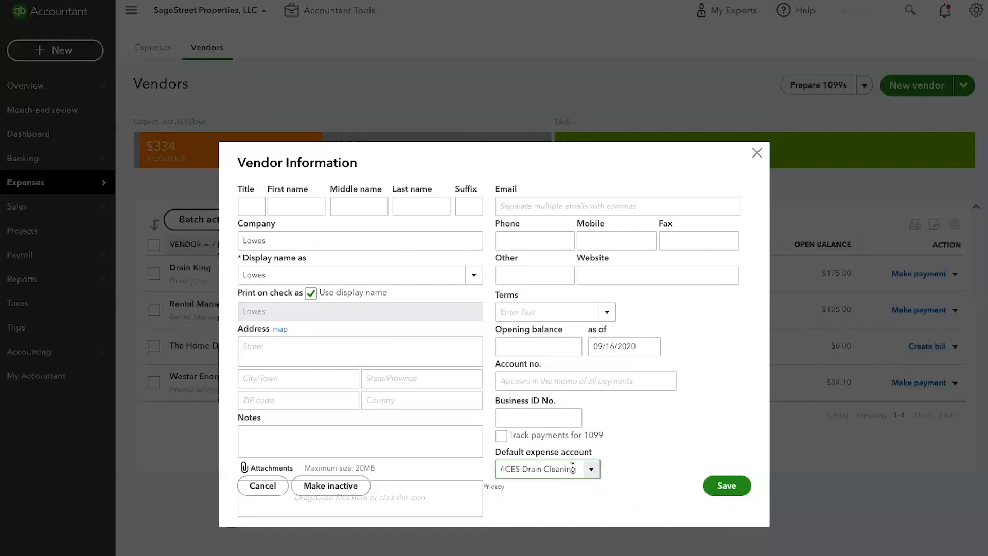
pyautogui.click(728, 488)
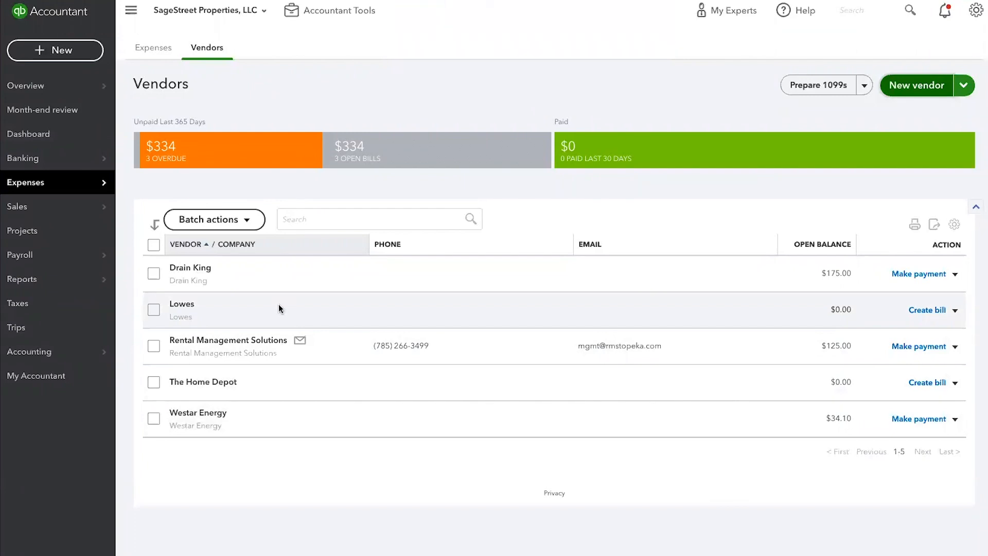
# Start a new bill for the vendor Lowes and check the category on its first line.
pyautogui.moveTo(33, 186)
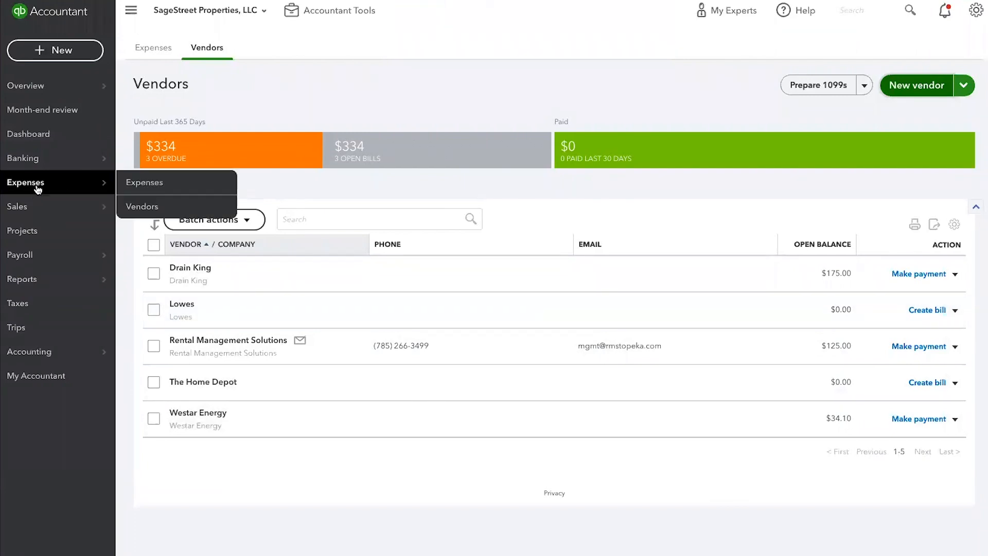
pyautogui.click(140, 184)
pyautogui.click(920, 85)
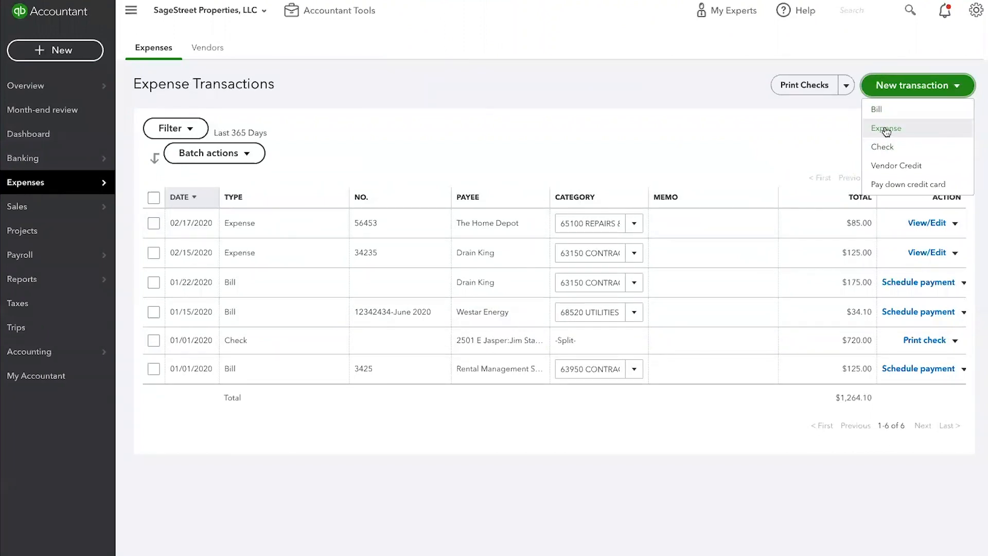
pyautogui.click(897, 111)
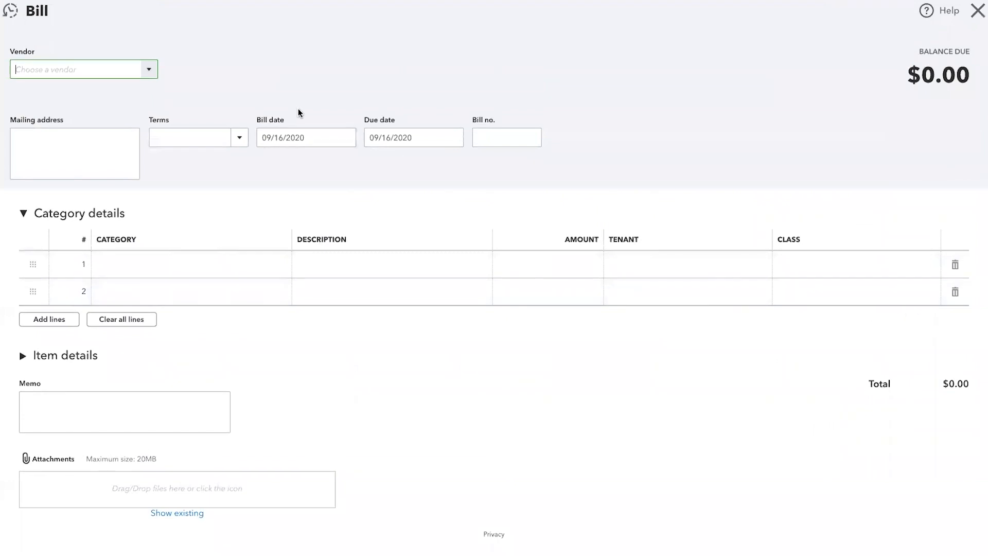
pyautogui.write('Lowes')
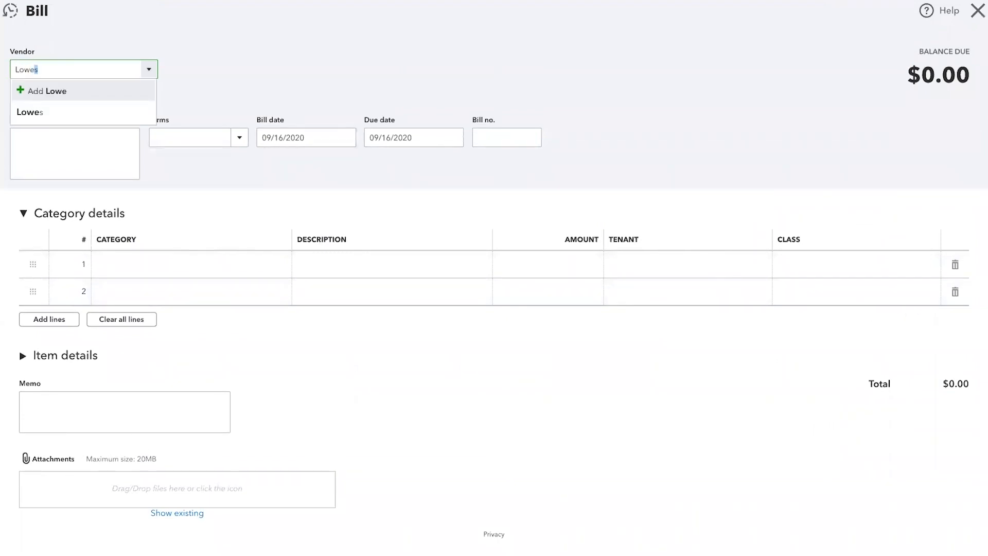
pyautogui.press('Tab')
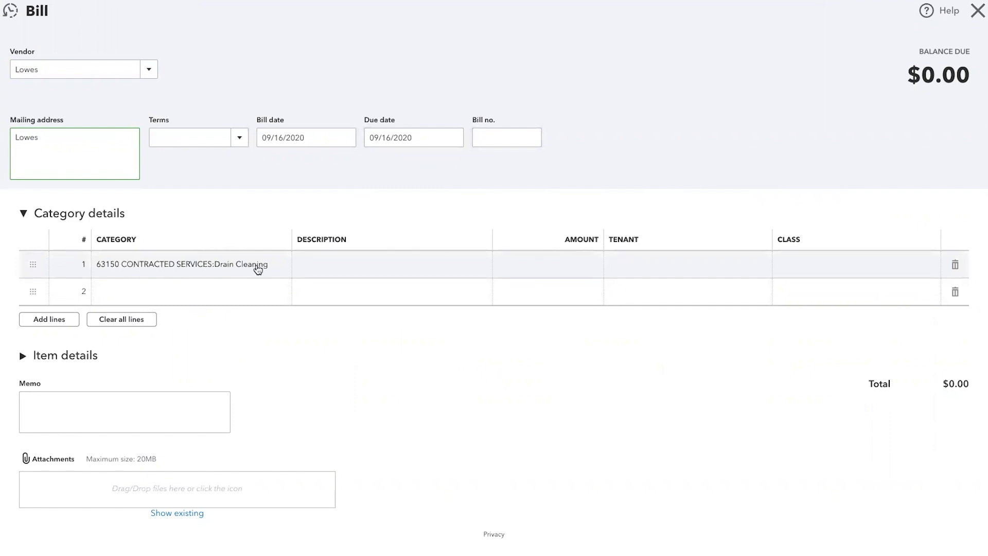
pyautogui.click(273, 267)
pyautogui.click(278, 264)
pyautogui.click(278, 264)
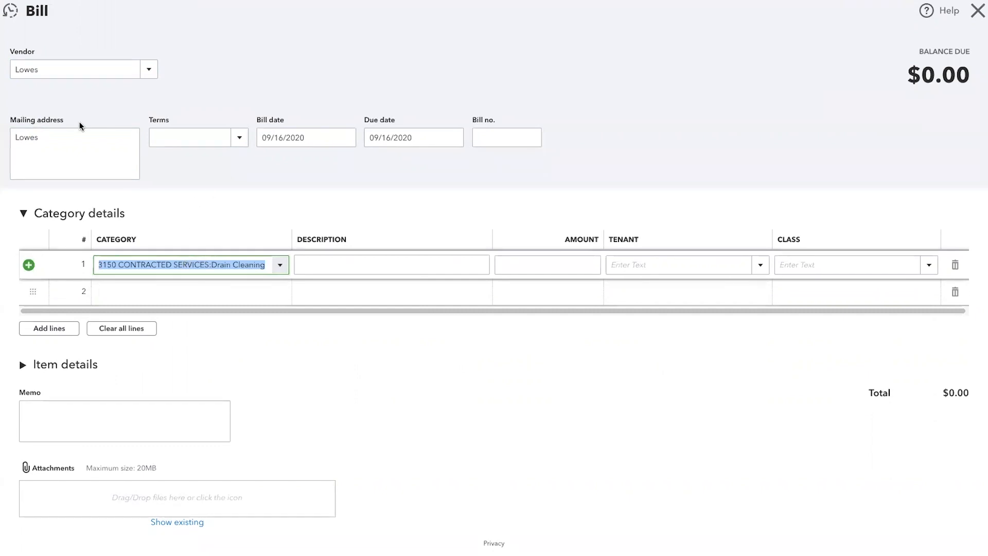
pyautogui.click(86, 71)
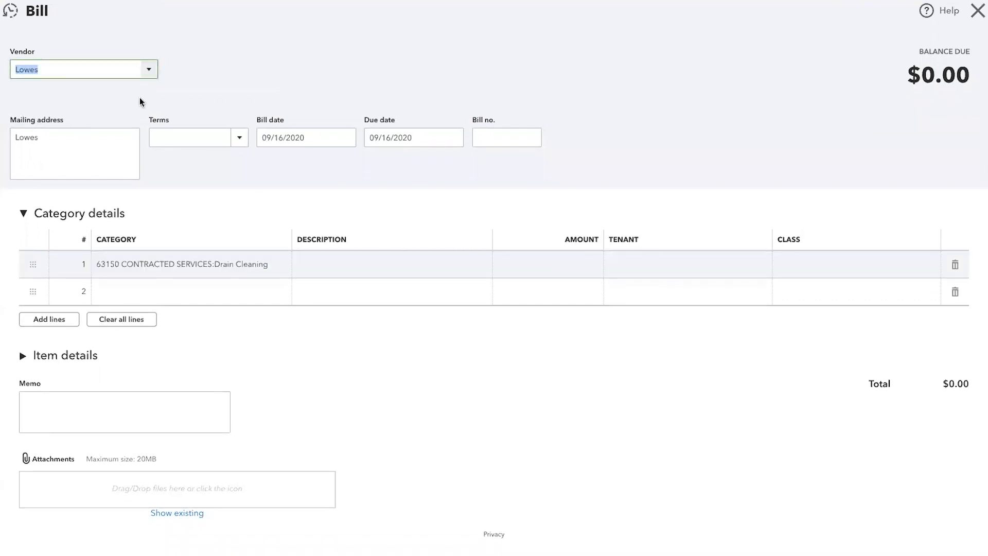
pyautogui.write('ABC Carp')
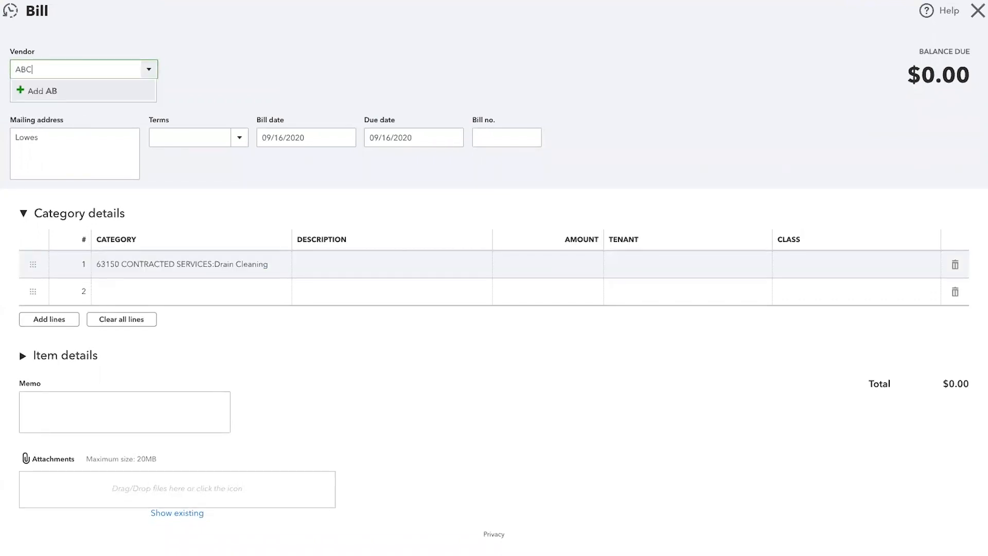
pyautogui.write('leaning Cleaning')
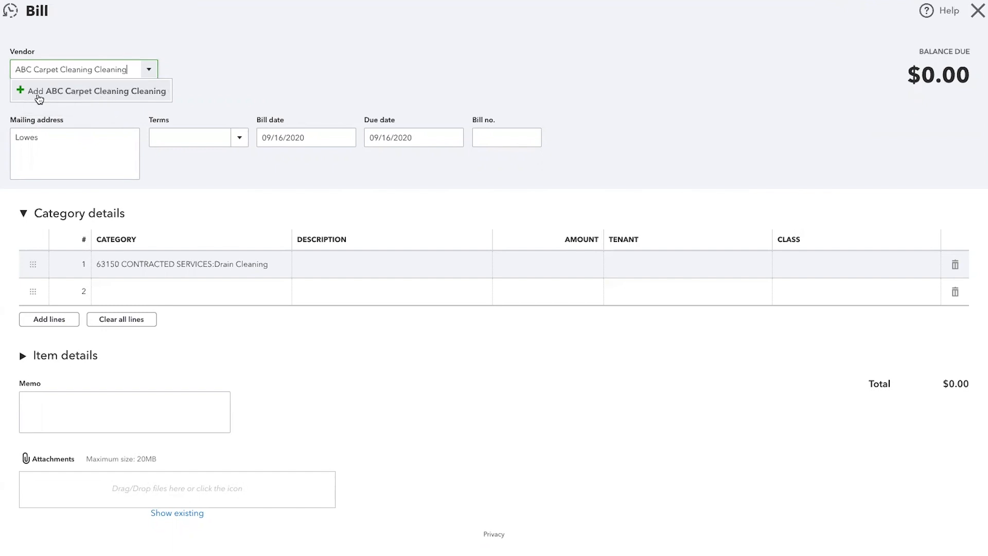
pyautogui.click(86, 95)
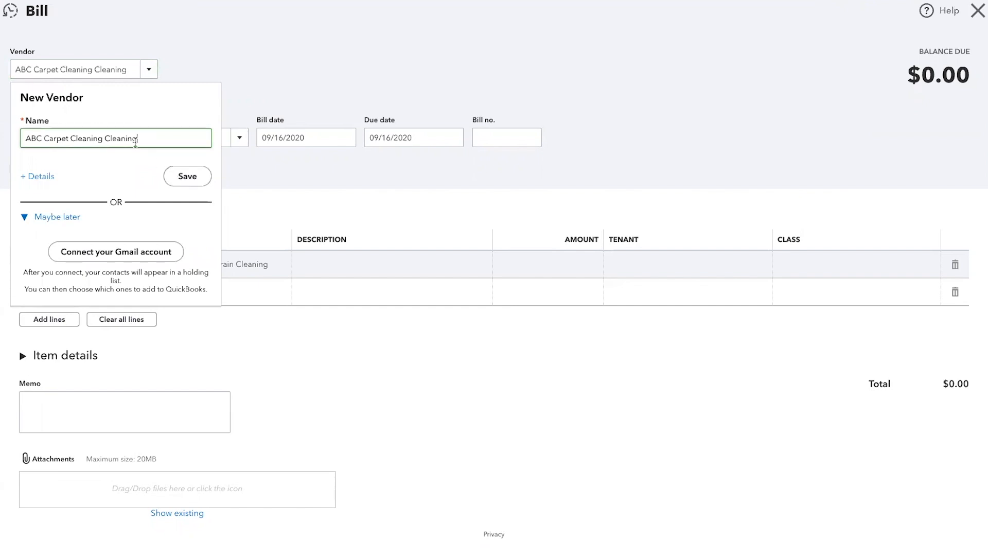
pyautogui.click(50, 176)
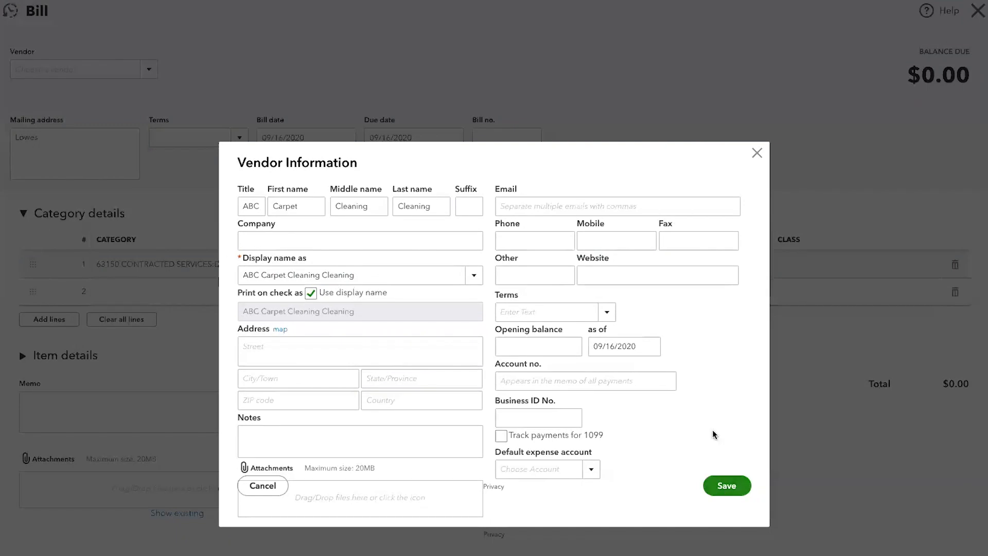
pyautogui.click(757, 153)
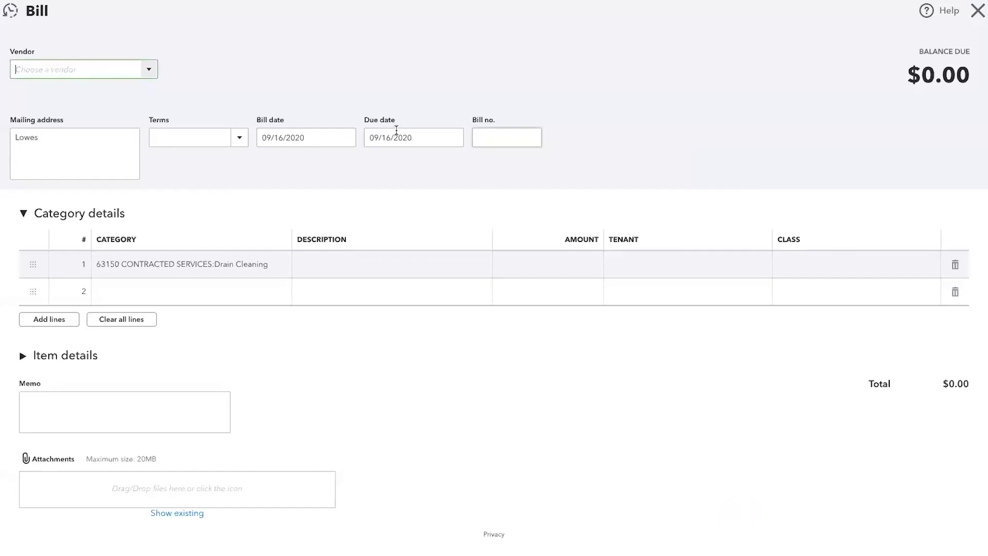
# Add ABC Carpet Cleaning as a new vendor from within the bill, and close the bill without saving it.
pyautogui.write('ABC')
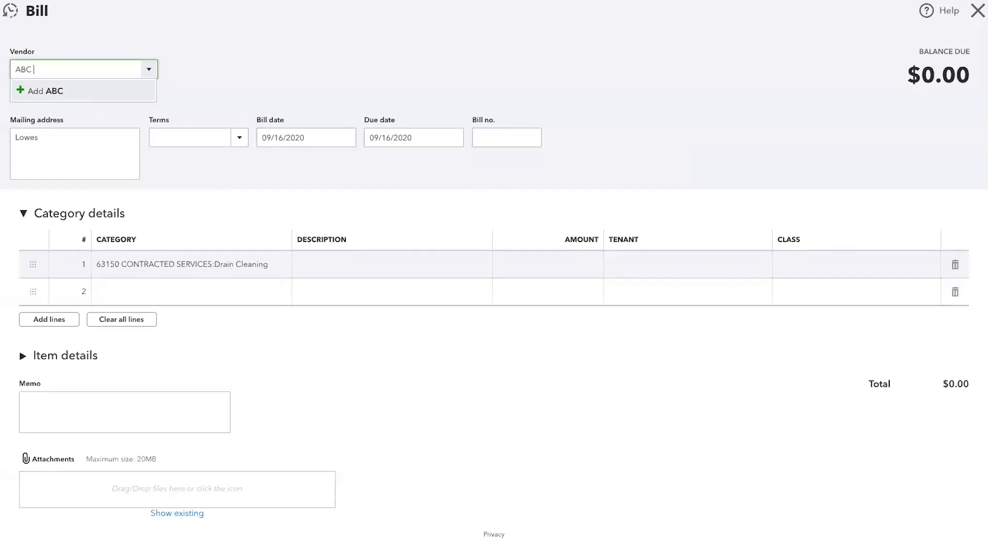
pyautogui.write(' Carpet Cleaning')
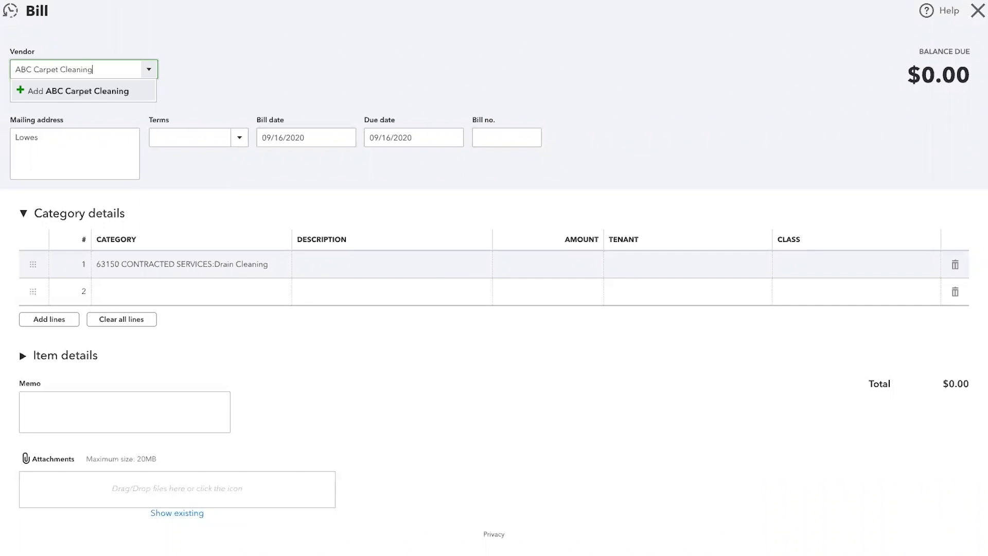
pyautogui.click(107, 88)
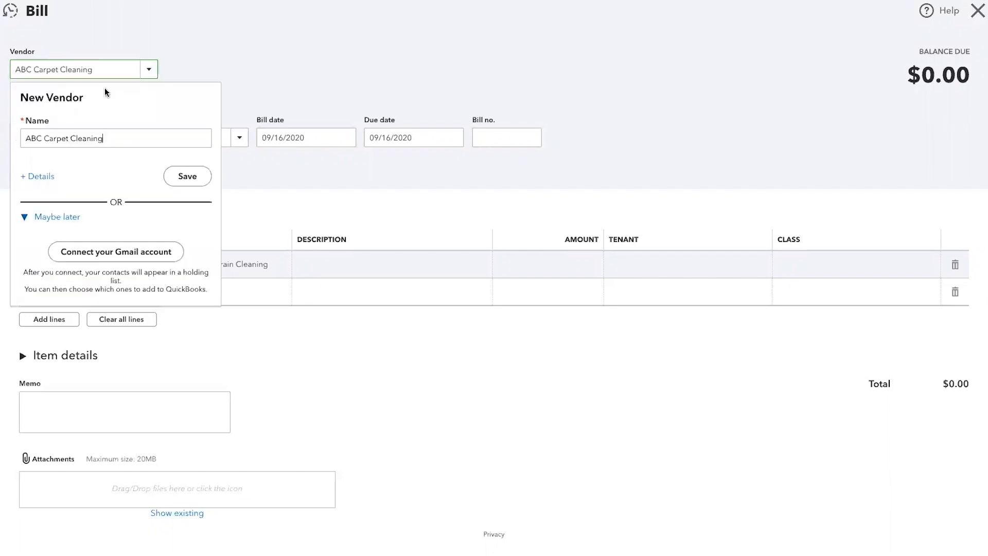
pyautogui.click(187, 176)
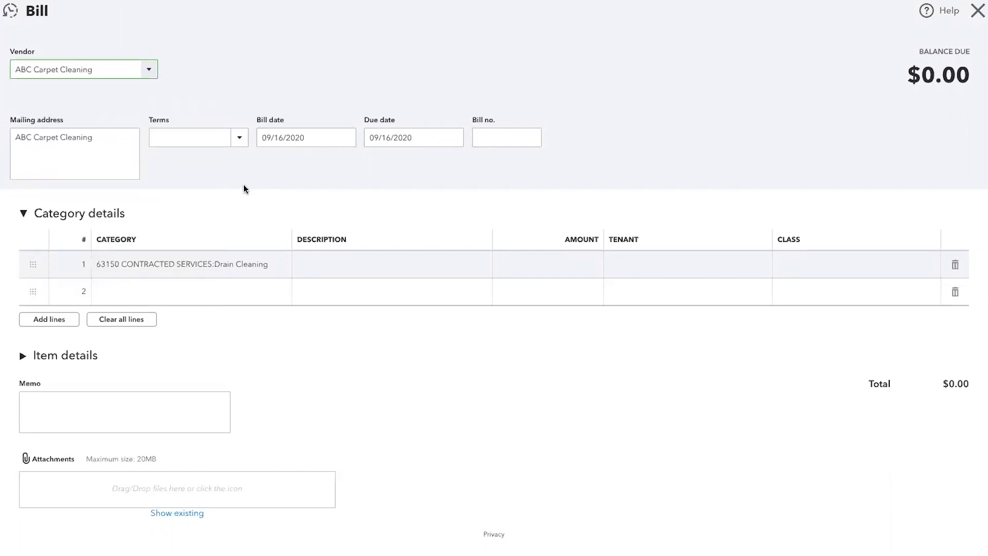
pyautogui.press('Tab')
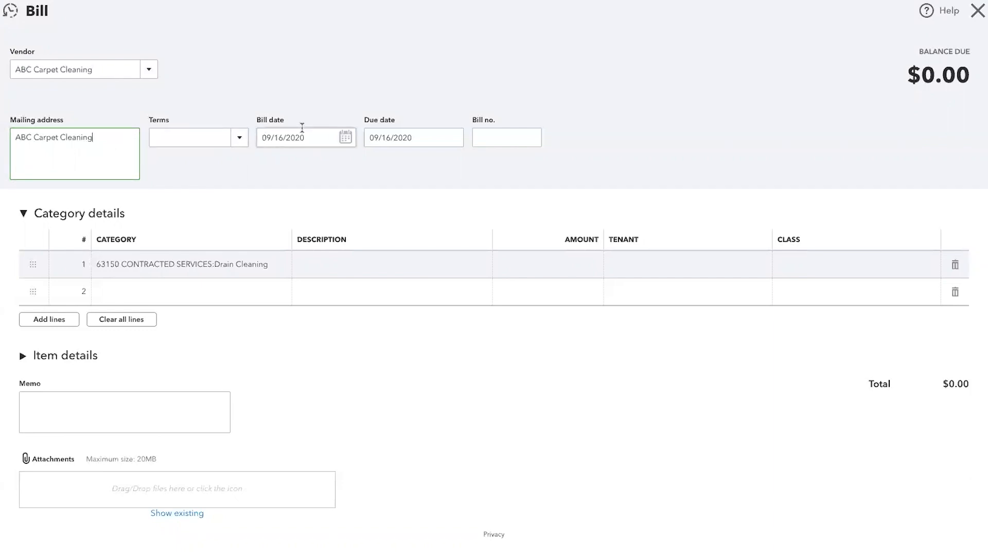
pyautogui.click(977, 12)
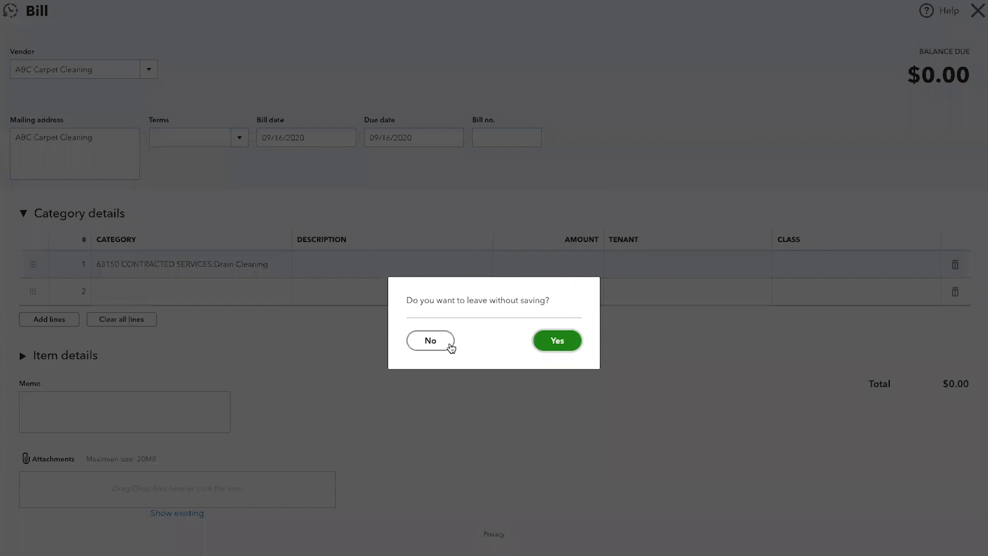
pyautogui.click(556, 343)
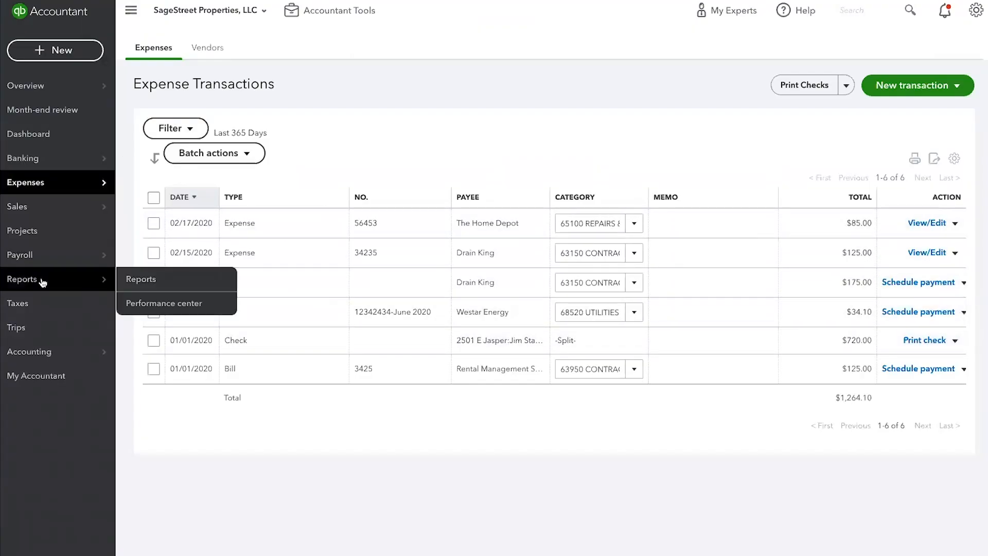
# Open the custom A/P Aging Summary report to view outstanding vendor balances.
pyautogui.click(40, 279)
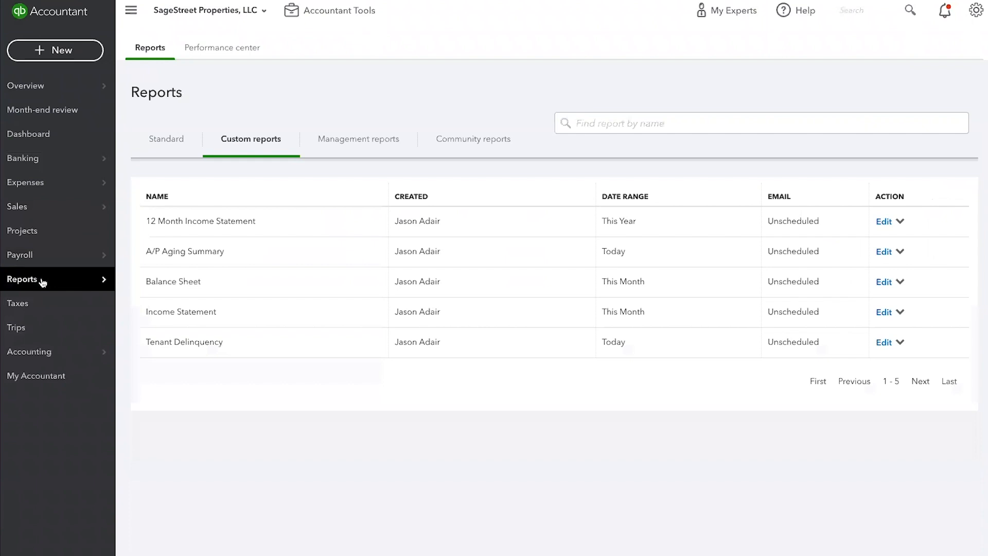
pyautogui.click(211, 252)
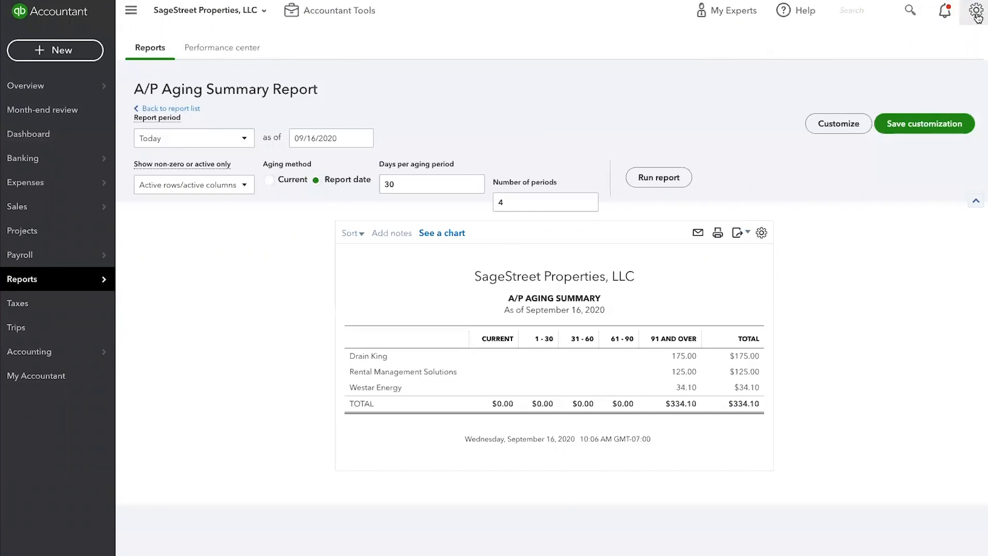
# Go to the sales settings in Account and Settings and open the Standard custom form style for editing.
pyautogui.click(30, 135)
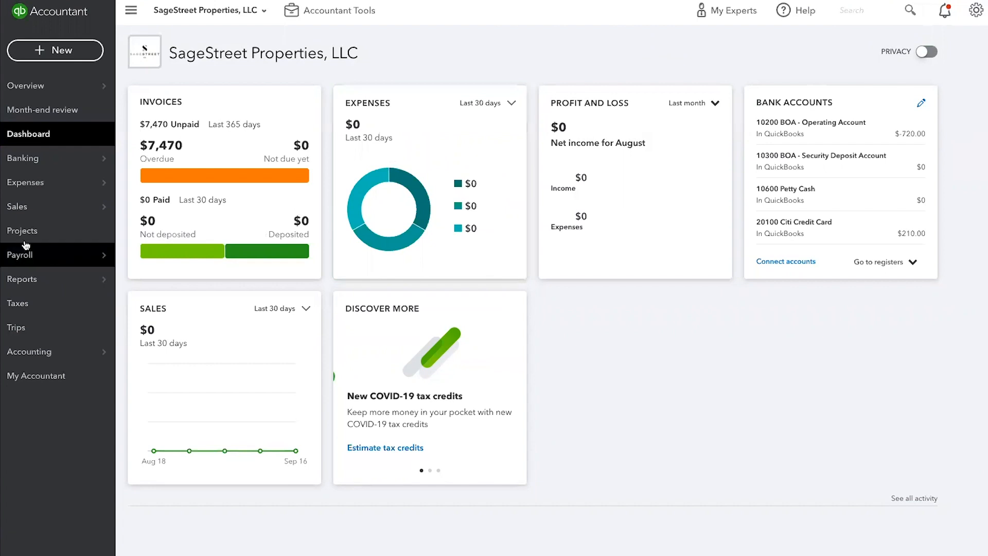
pyautogui.moveTo(11, 213)
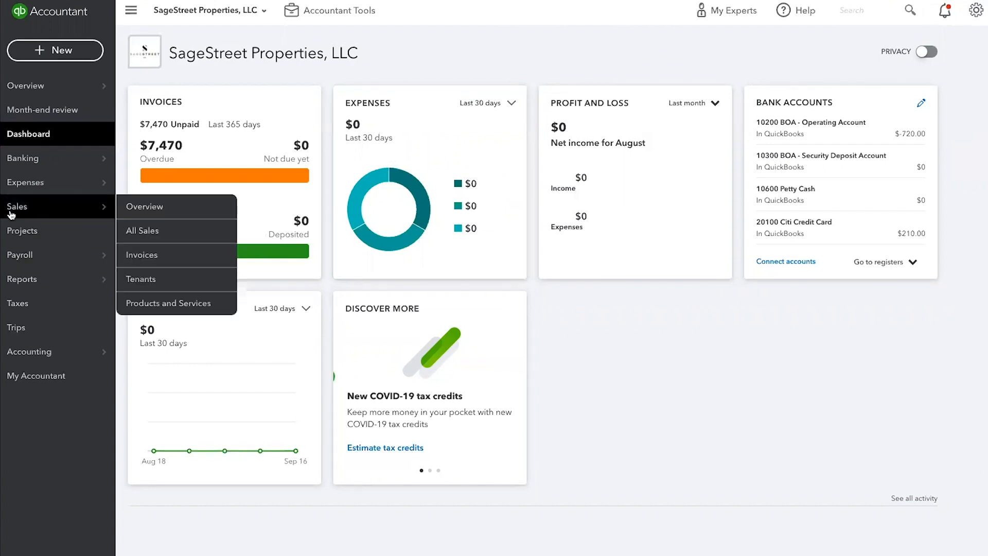
pyautogui.click(976, 12)
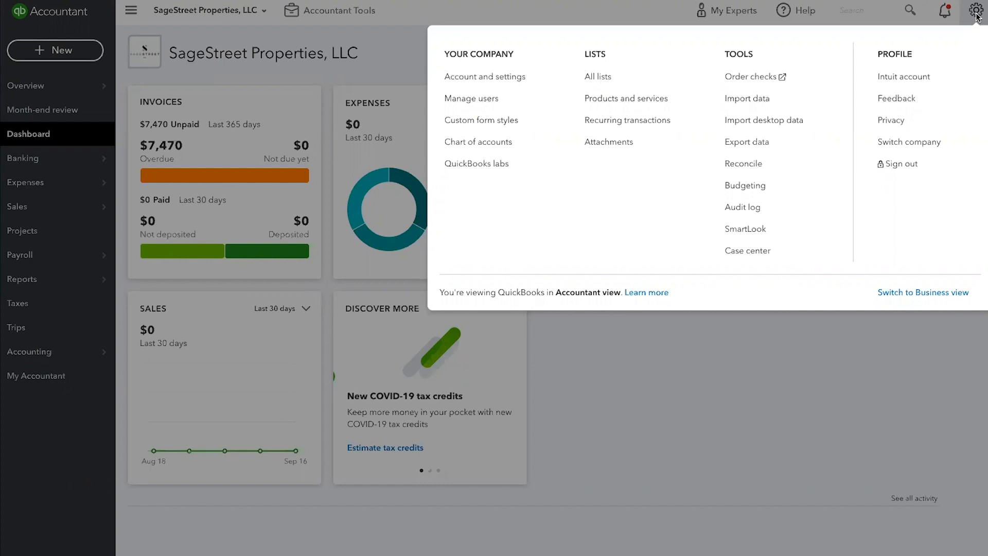
pyautogui.click(509, 78)
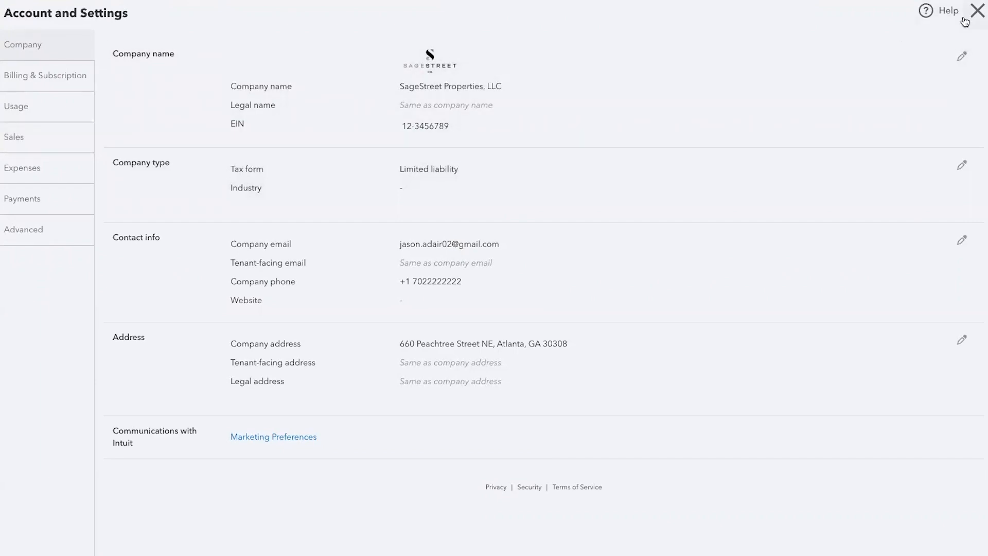
pyautogui.click(35, 147)
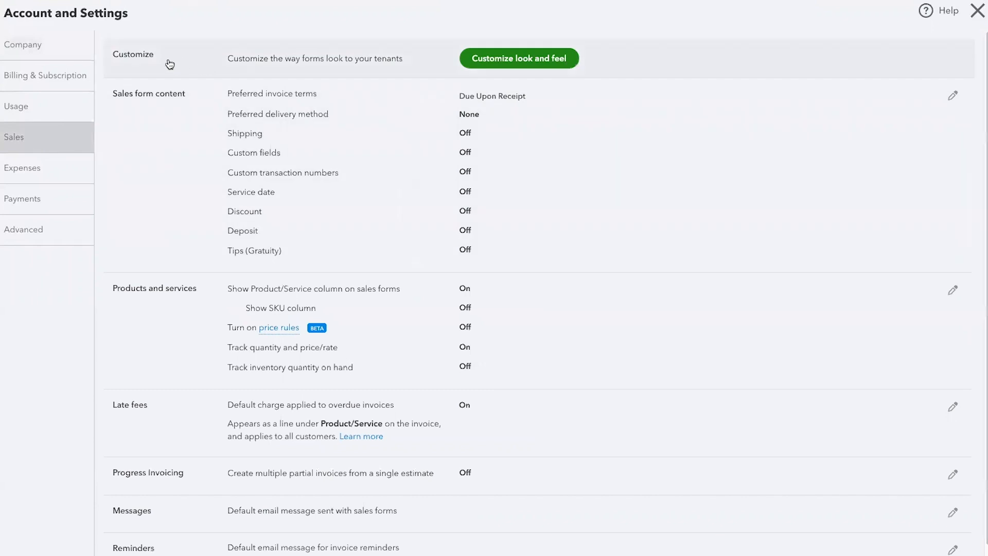
pyautogui.click(533, 59)
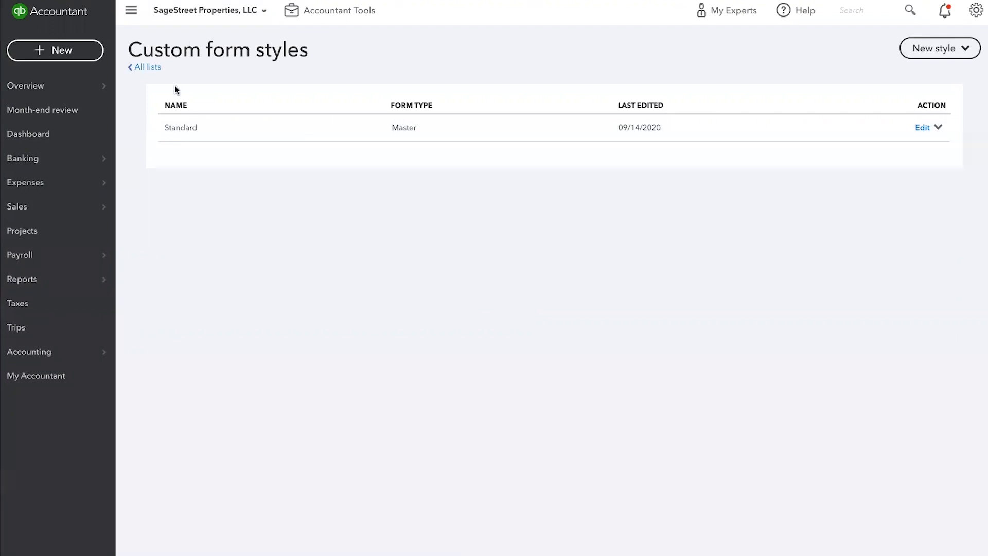
pyautogui.click(179, 133)
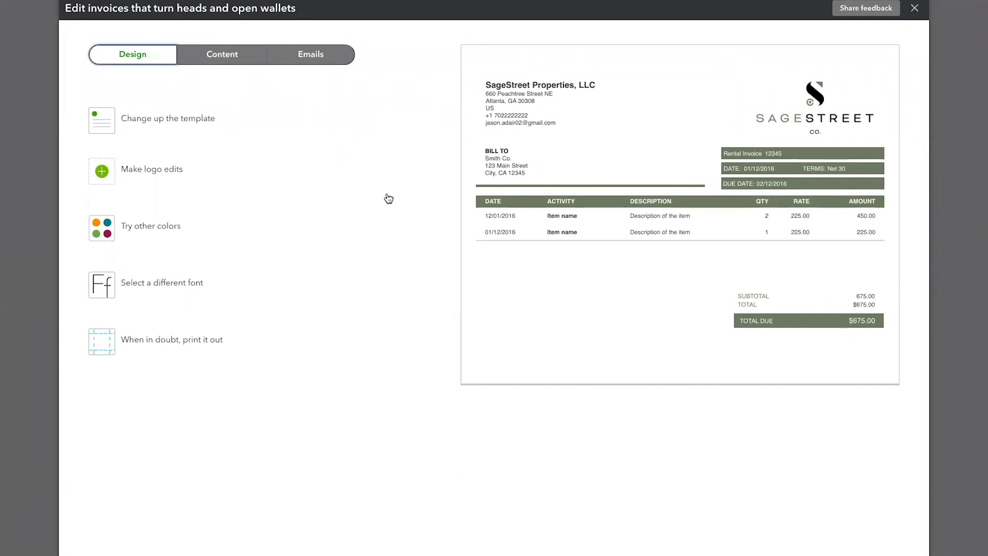
# Try the Modern, Airy classic and Airy new invoice templates, and return to the Fresh template.
pyautogui.click(186, 120)
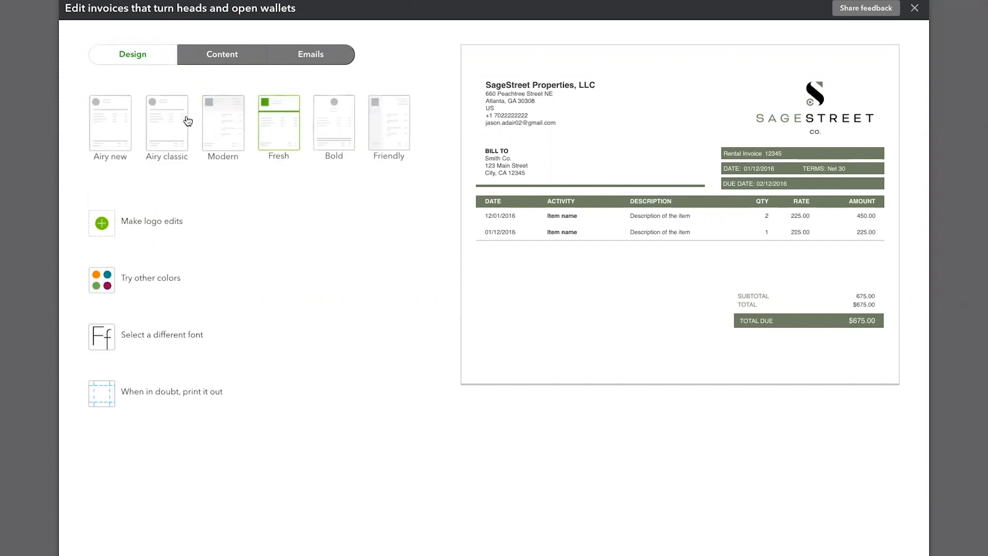
pyautogui.click(220, 125)
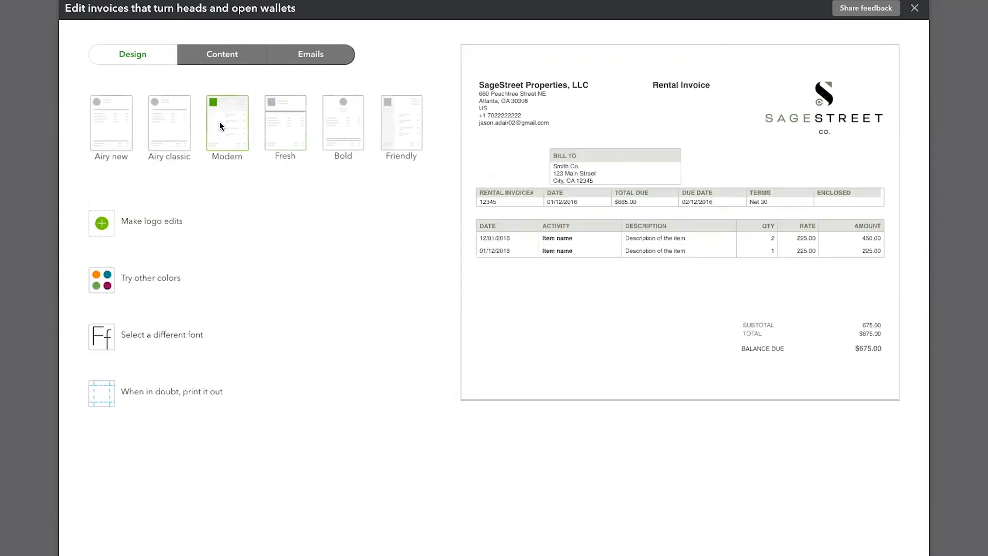
pyautogui.click(159, 129)
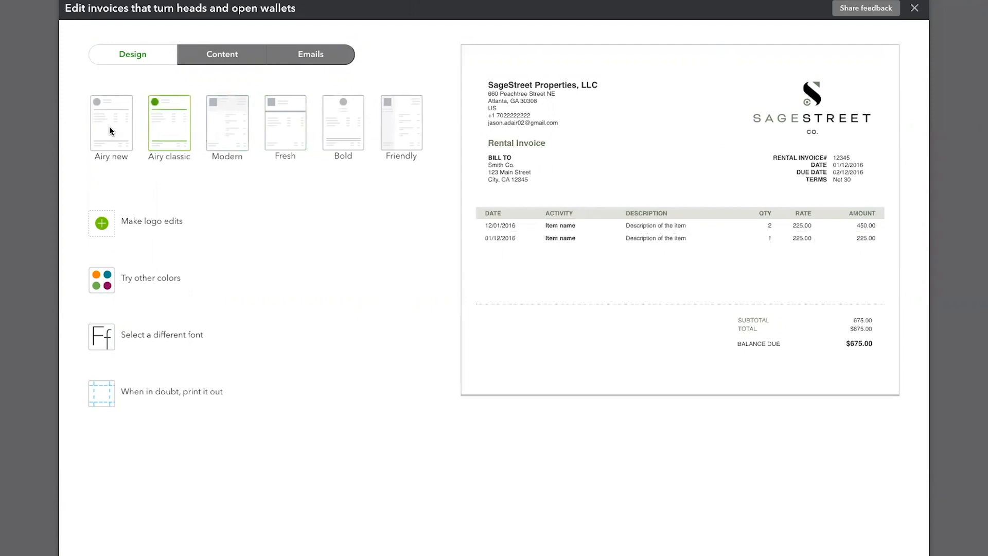
pyautogui.click(111, 131)
pyautogui.click(177, 123)
pyautogui.click(229, 122)
pyautogui.click(285, 124)
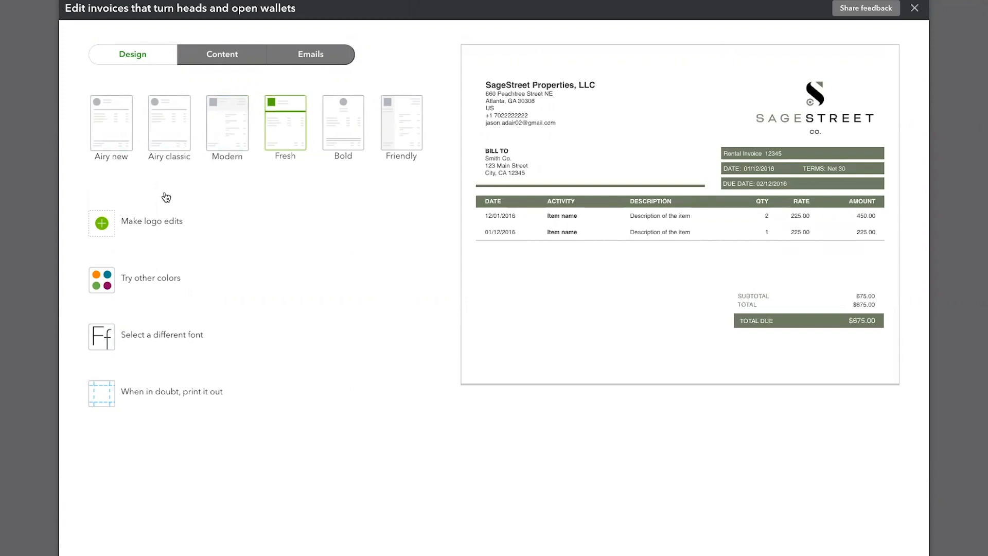
# Try the other logo sizes and placements on the invoice, and return to the large, right-aligned logo.
pyautogui.click(135, 229)
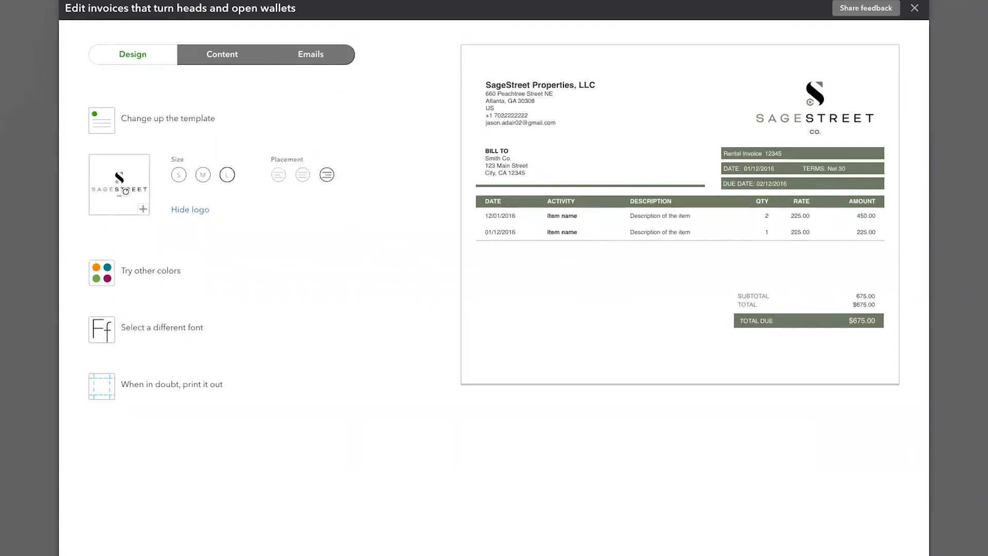
pyautogui.click(202, 176)
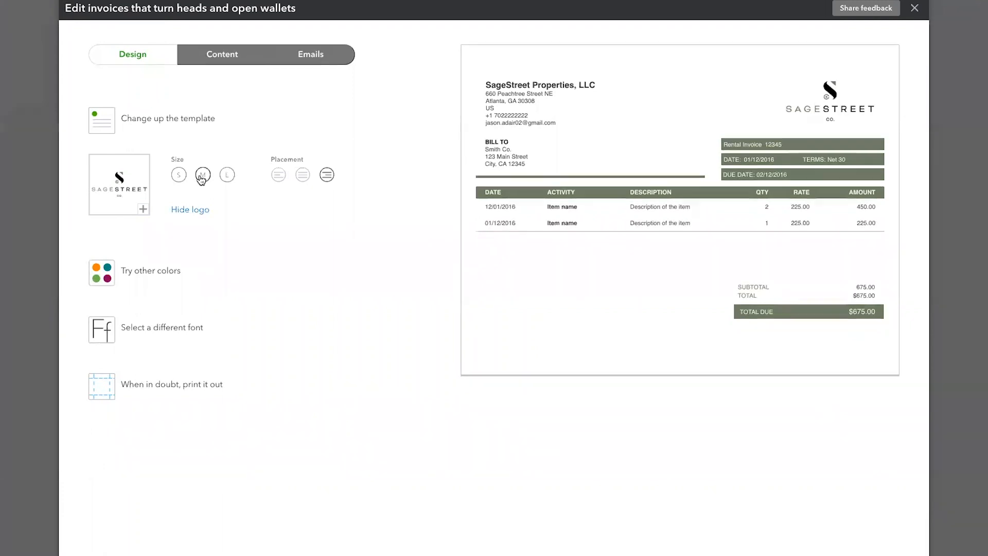
pyautogui.click(179, 175)
pyautogui.click(227, 175)
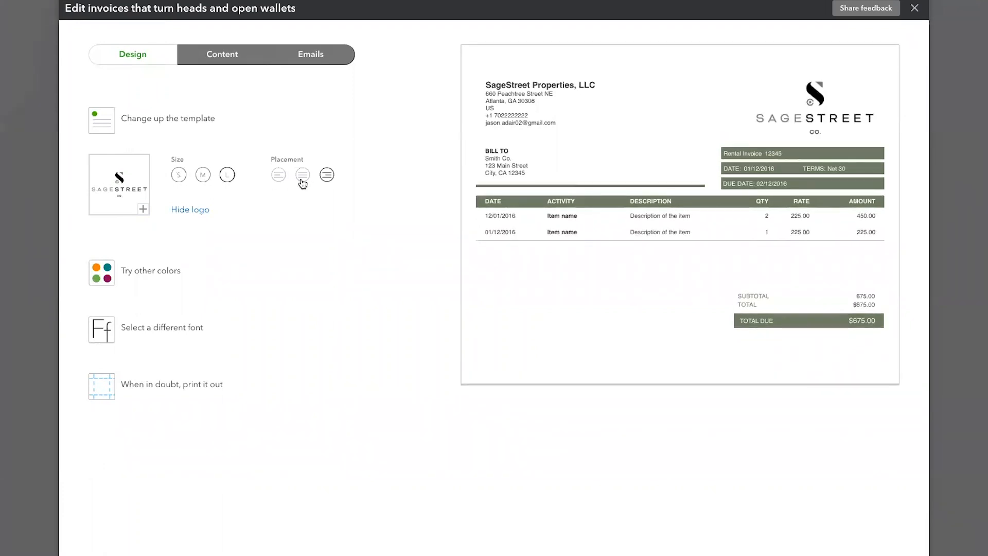
pyautogui.click(303, 177)
pyautogui.click(279, 176)
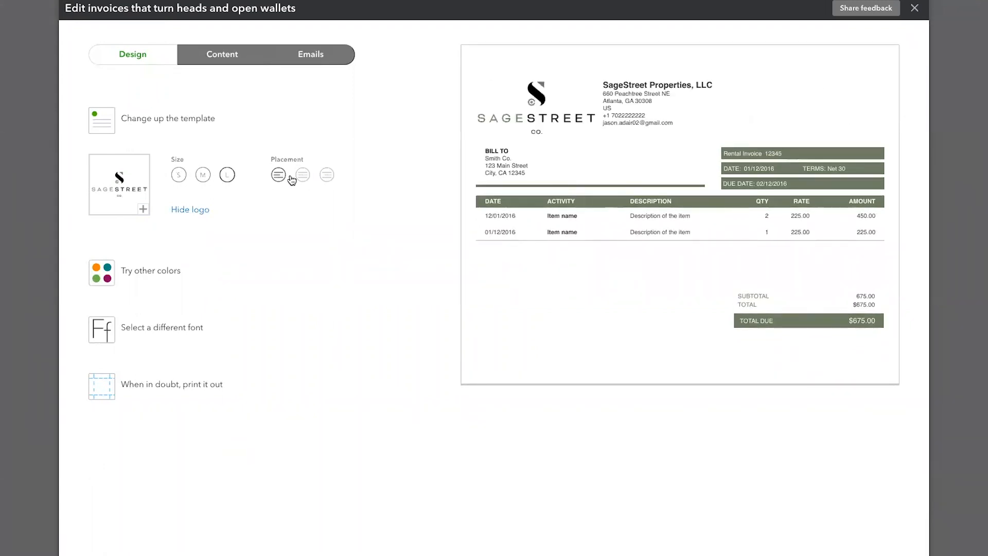
pyautogui.click(324, 178)
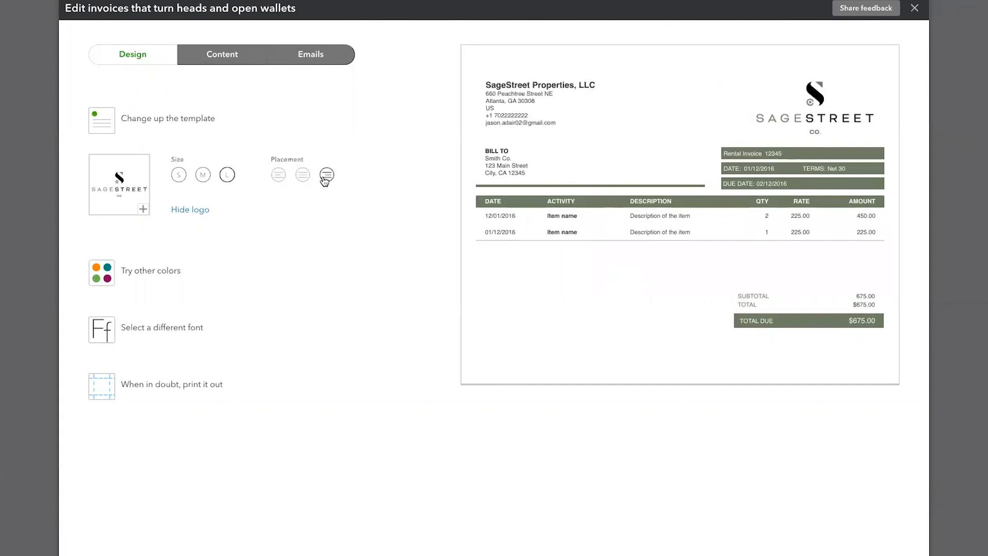
# Show the invoice color options and copy the color code #79866d.
pyautogui.click(147, 275)
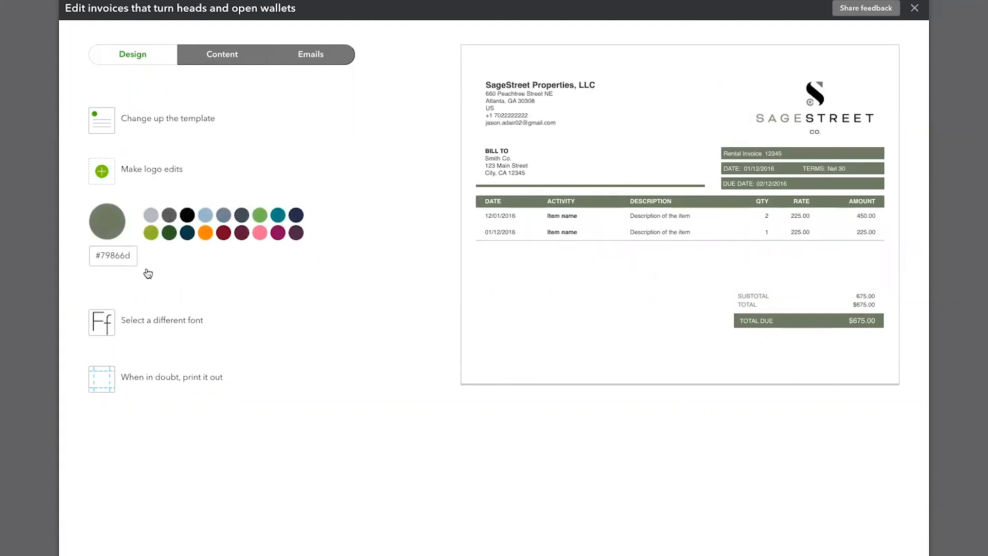
pyautogui.click(113, 263)
pyautogui.moveTo(132, 254); pyautogui.dragTo(88, 255)
pyautogui.hotkey('ctrl', 'c')
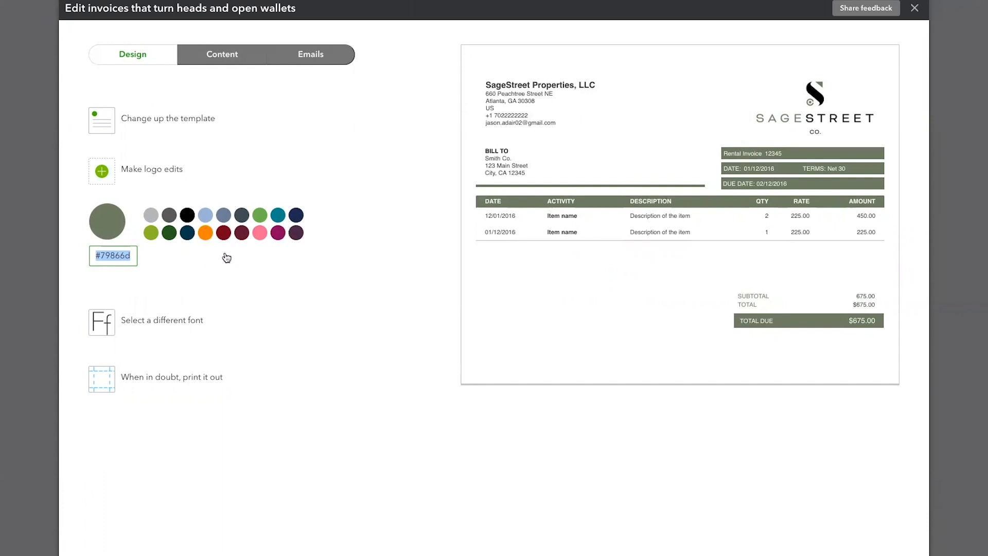
# Try the pink, orange and dark navy invoice colors, and restore the color to #79866d.
pyautogui.click(259, 233)
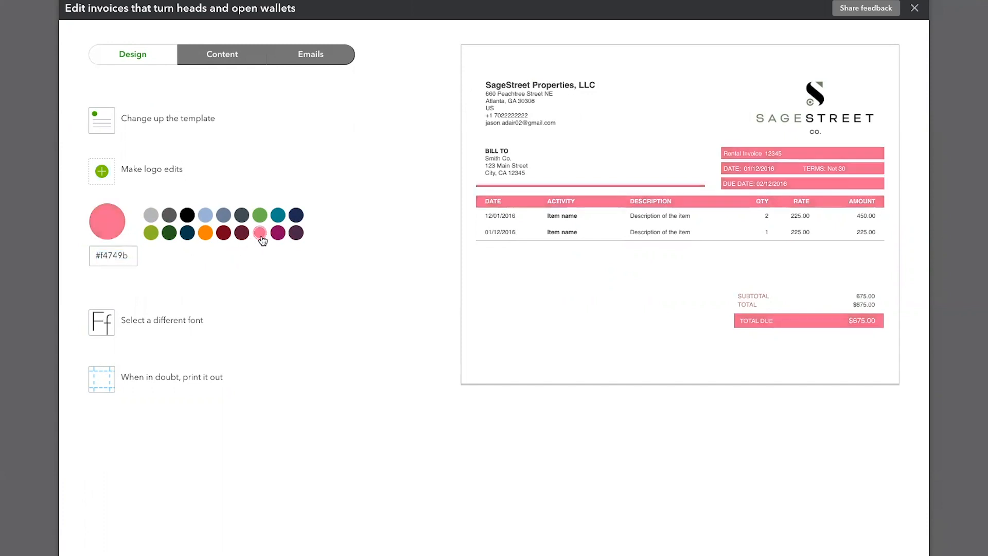
pyautogui.click(205, 233)
pyautogui.click(187, 232)
pyautogui.click(118, 255)
pyautogui.moveTo(133, 255); pyautogui.dragTo(88, 260)
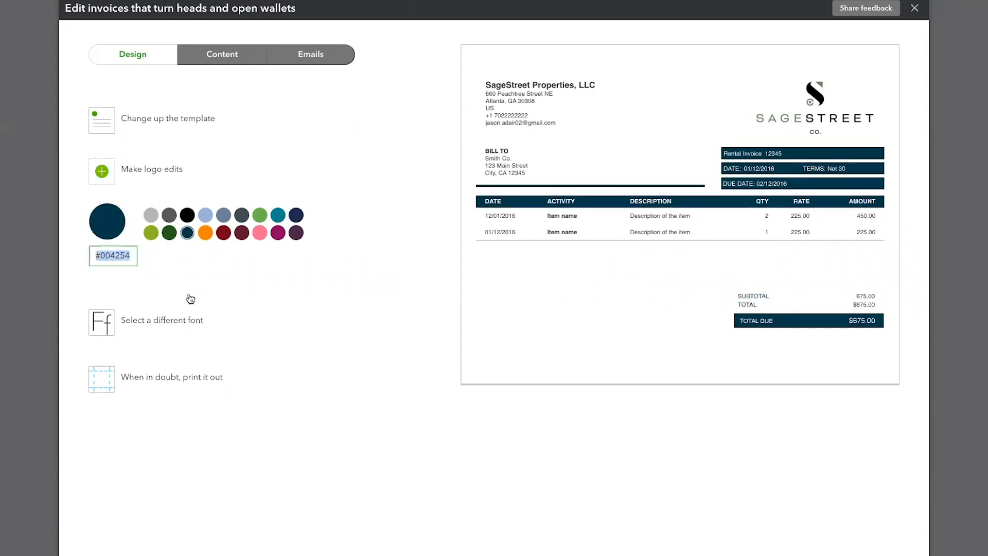
pyautogui.hotkey('ctrl', 'v')
# Try a 12pt font size on the invoice and set it back to 10pt.
pyautogui.click(201, 319)
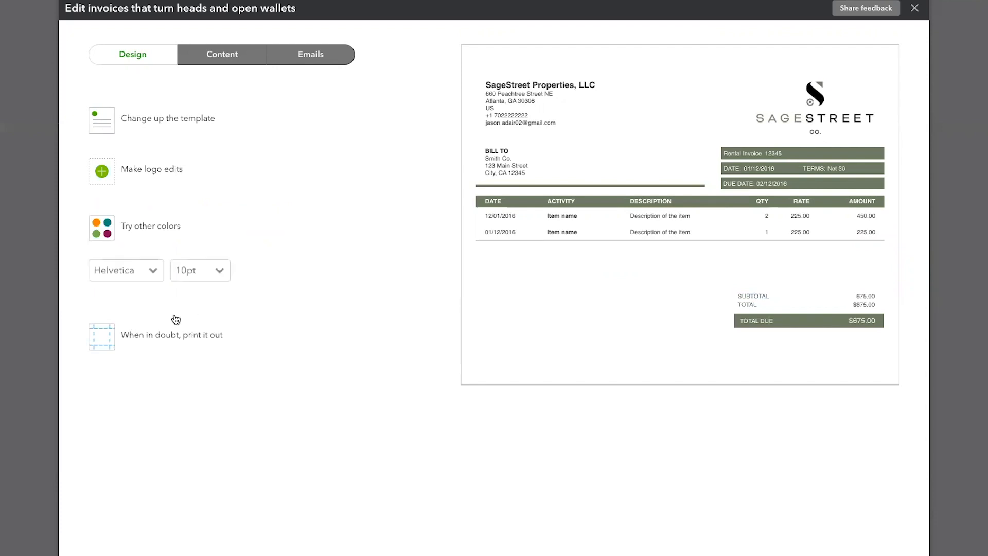
pyautogui.click(150, 271)
pyautogui.click(218, 272)
pyautogui.click(191, 335)
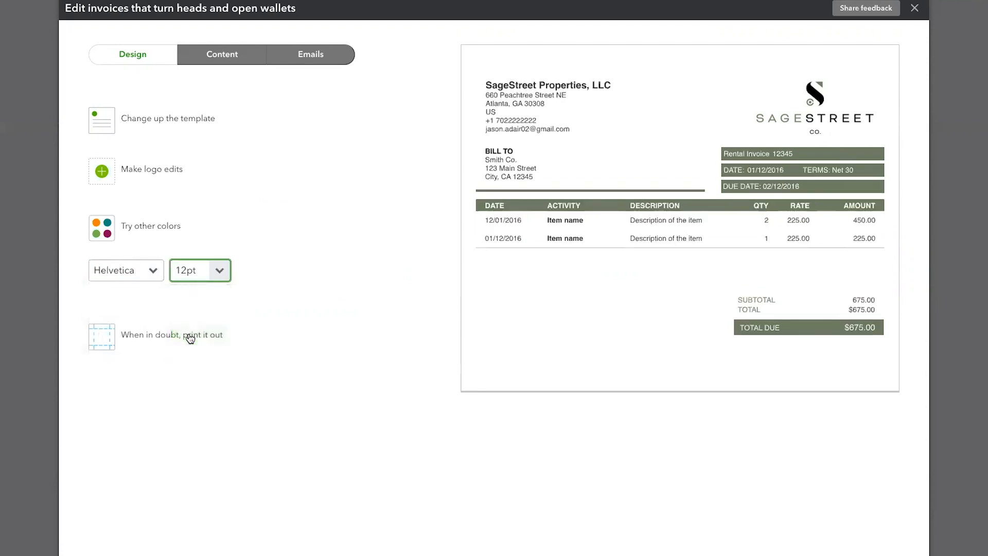
pyautogui.click(219, 272)
pyautogui.click(191, 316)
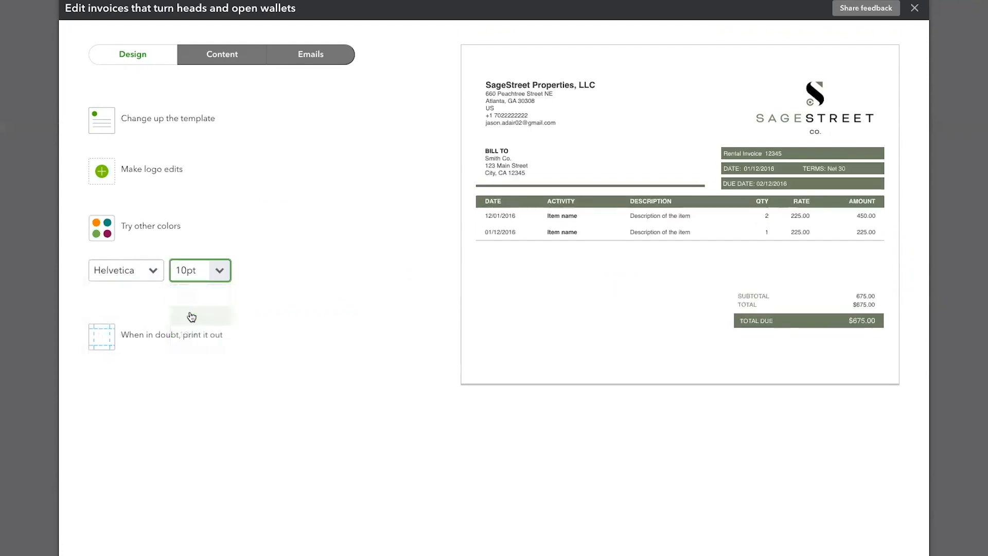
# Check the invoice's page margin settings and open the header section of its content for editing.
pyautogui.click(323, 317)
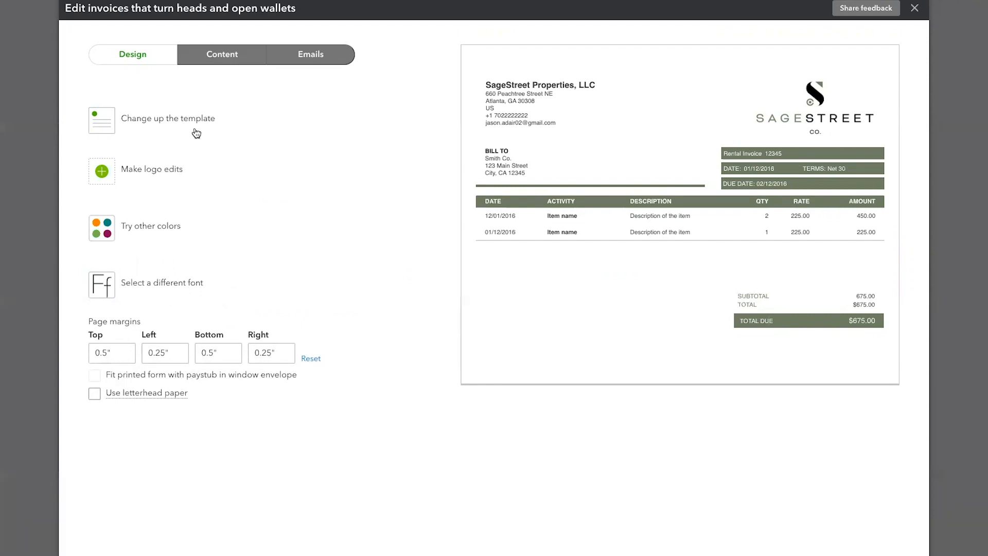
pyautogui.click(216, 54)
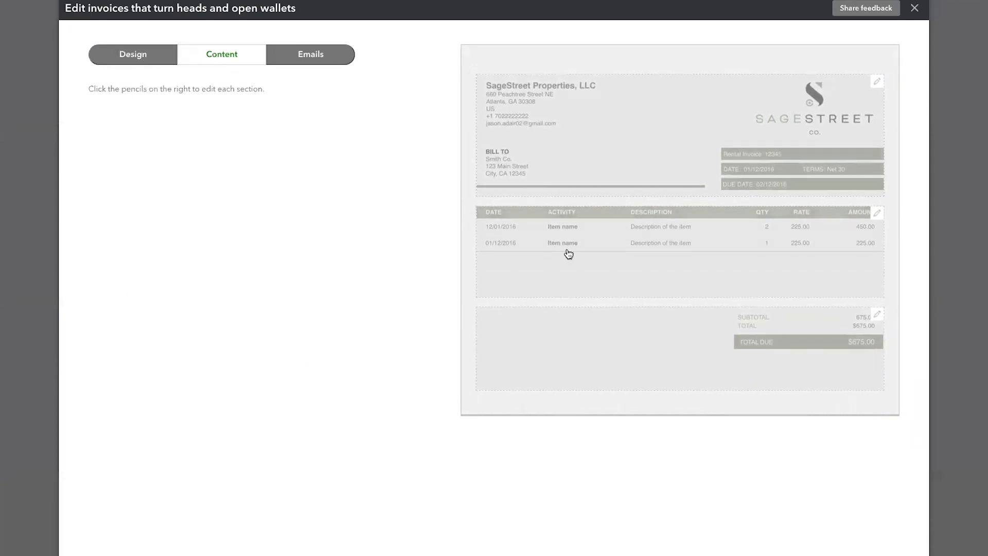
pyautogui.click(878, 82)
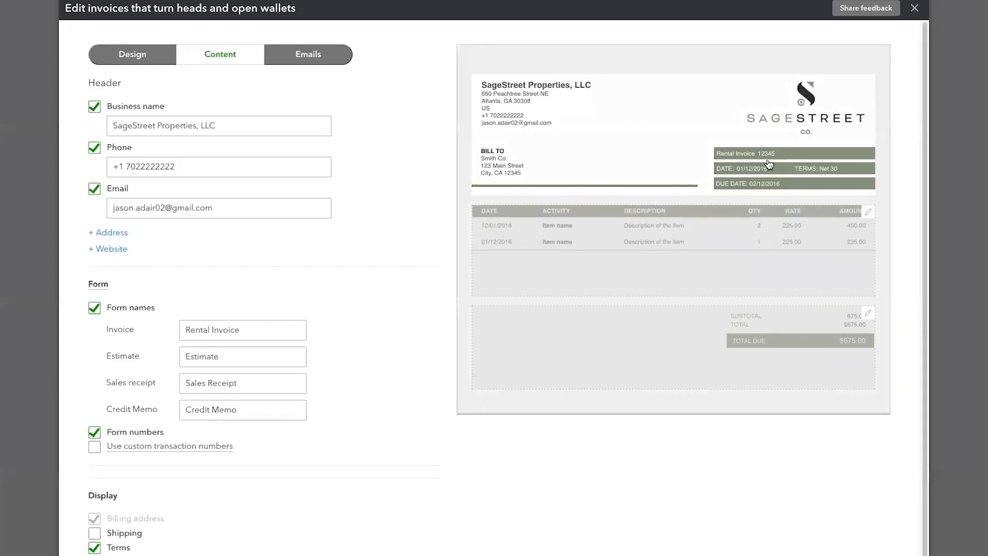
# Review the header's contact details, expanded address fields, form names and display options for the rental invoice.
pyautogui.doubleClick(733, 155)
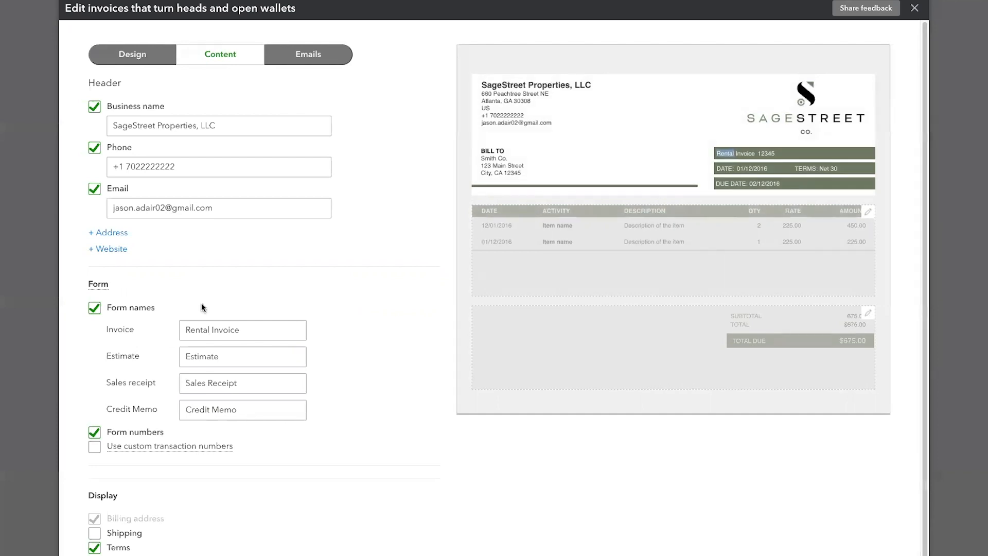
pyautogui.click(202, 330)
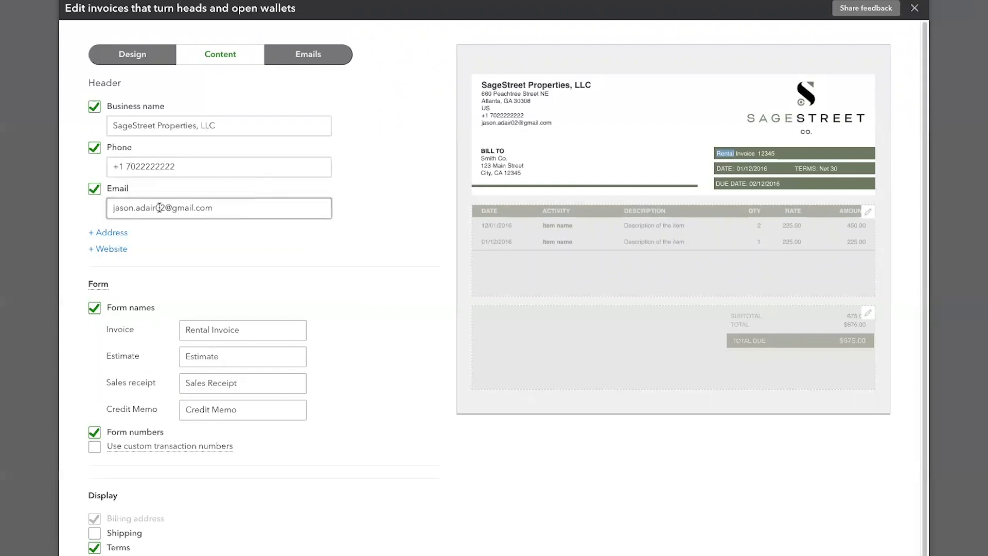
pyautogui.click(92, 235)
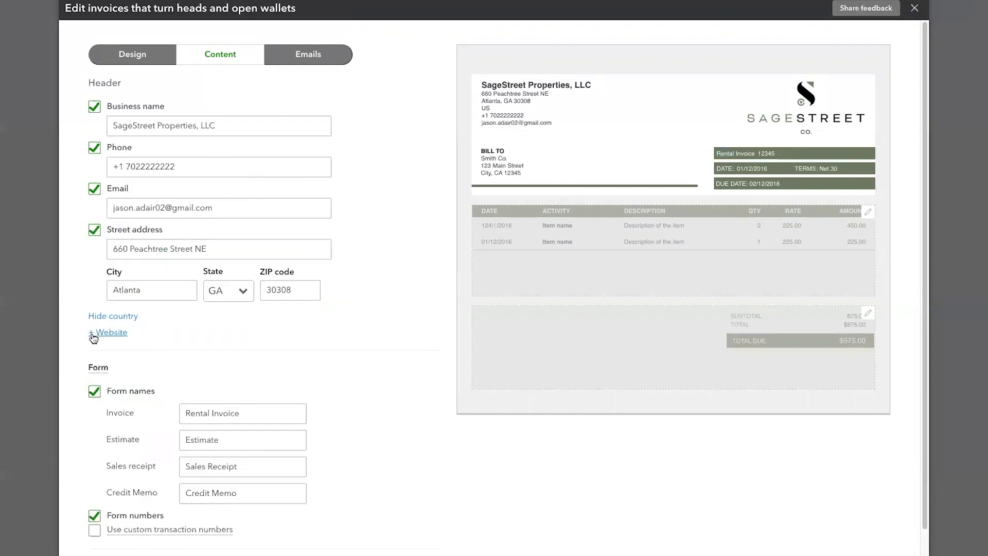
pyautogui.scroll(-2, 313, 316)
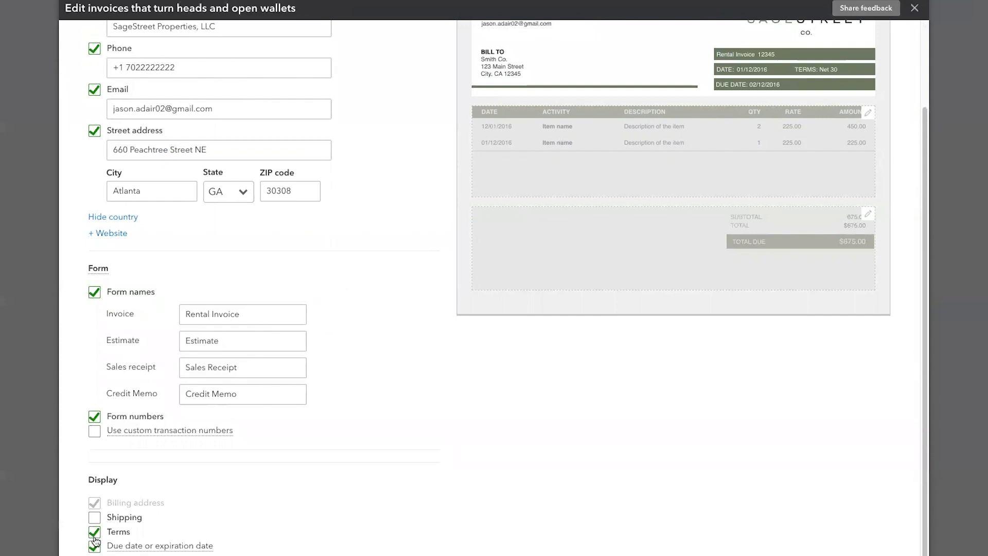
pyautogui.scroll(1, 170, 478)
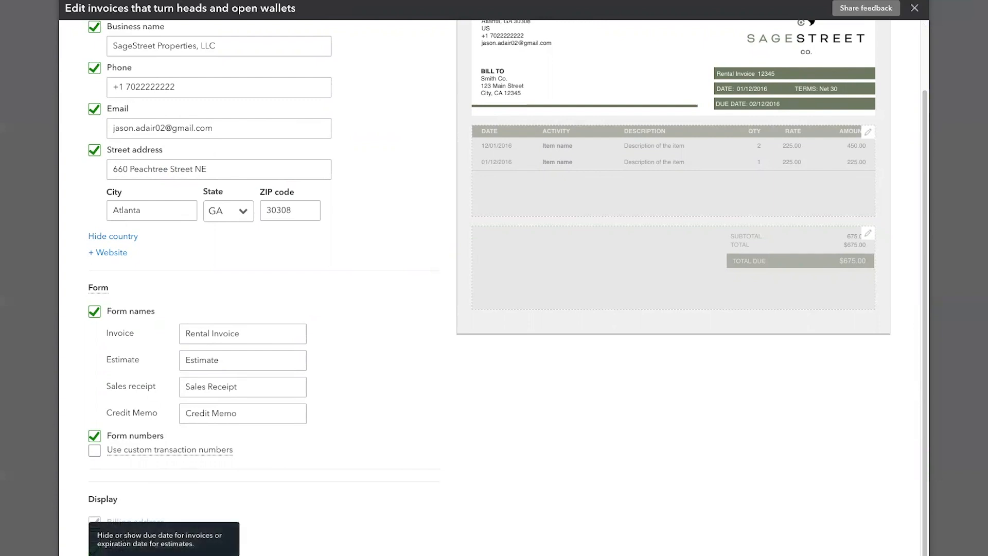
pyautogui.scroll(1, 210, 467)
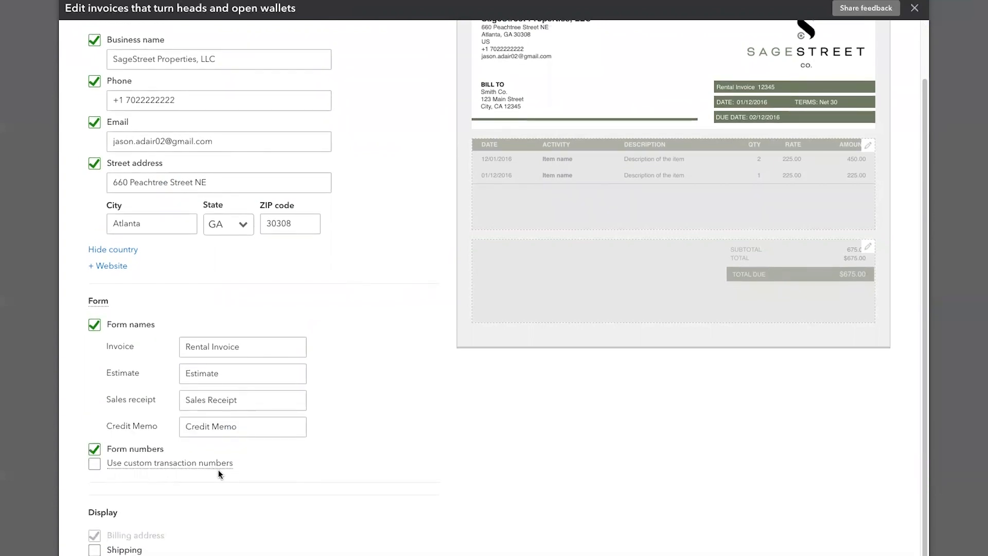
pyautogui.scroll(3, 218, 469)
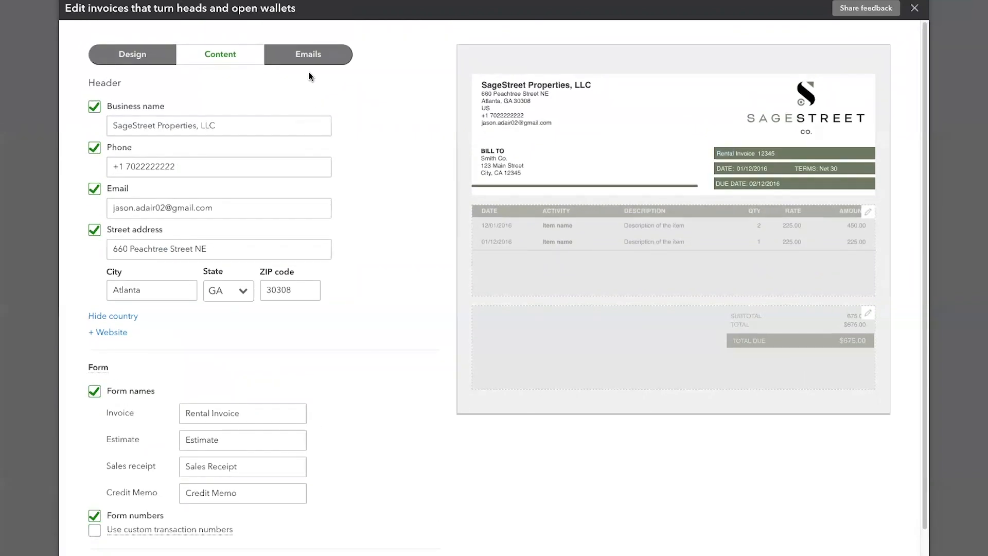
# Review the email settings' form type choices, the standard rental invoice message and the full-details email preview.
pyautogui.click(310, 57)
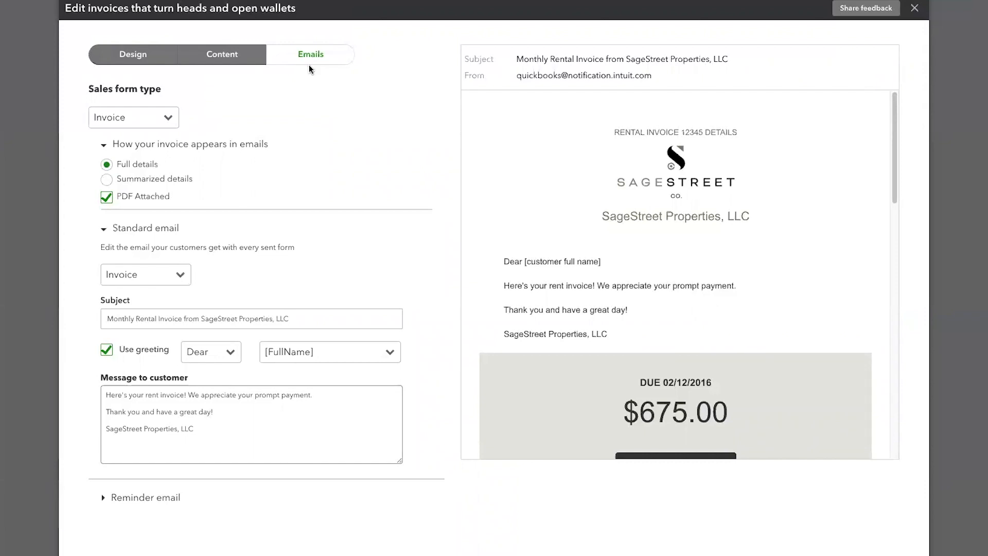
pyautogui.click(166, 122)
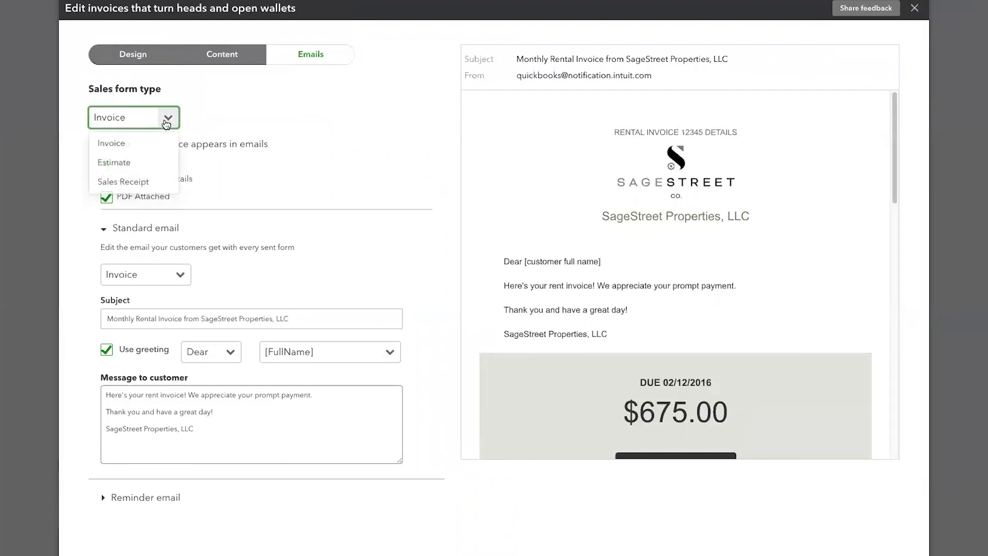
pyautogui.click(232, 123)
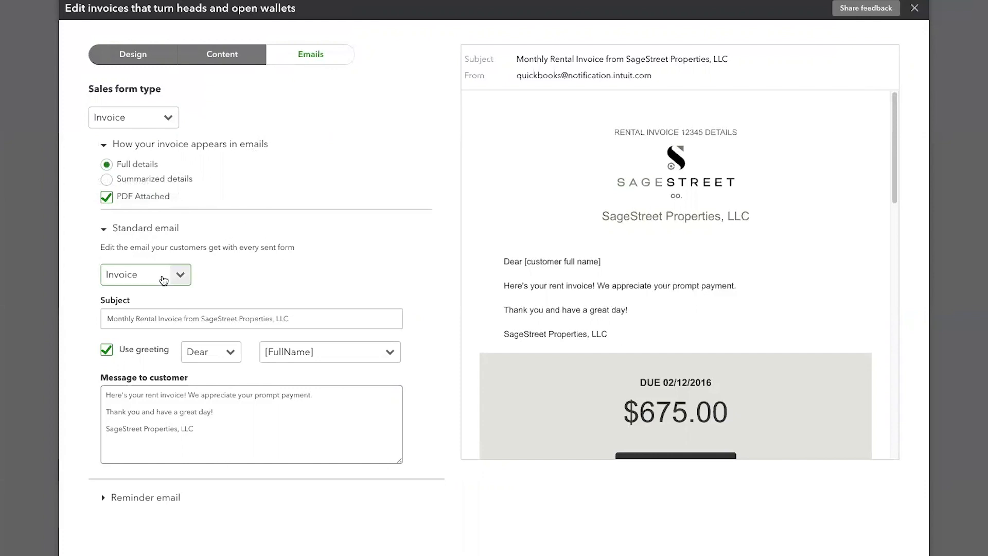
pyautogui.click(182, 278)
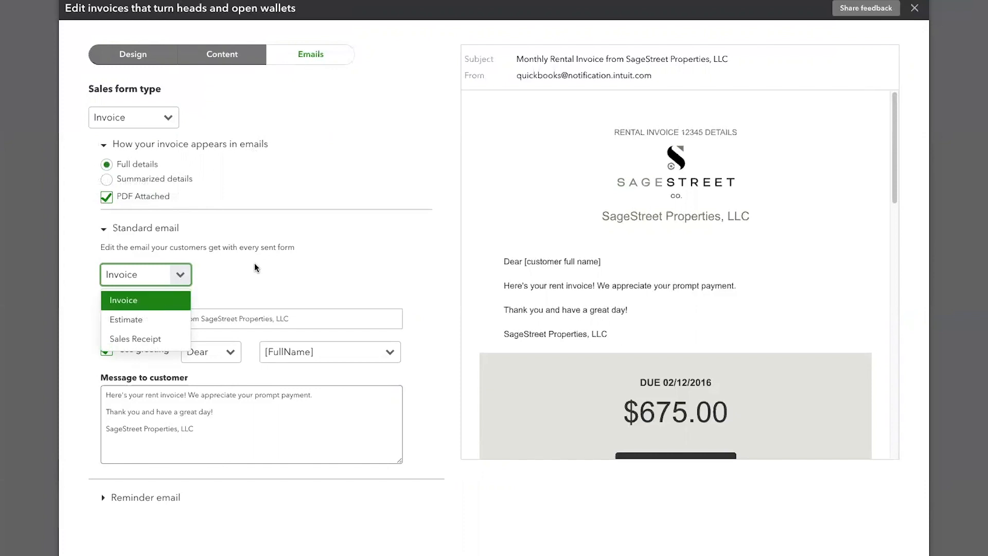
pyautogui.click(156, 299)
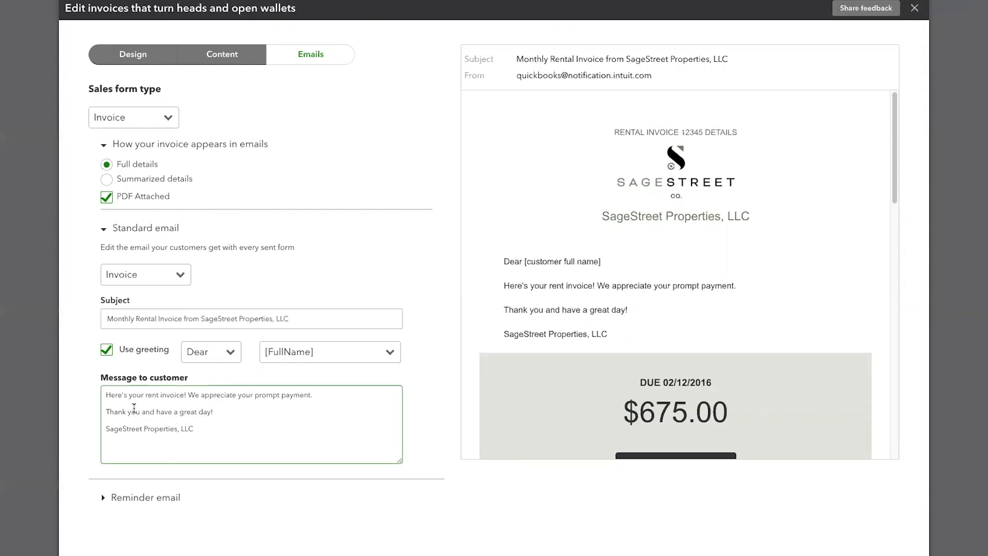
pyautogui.moveTo(891, 163); pyautogui.dragTo(894, 196)
pyautogui.moveTo(896, 222)
pyautogui.mouseDown()
pyautogui.moveTo(898, 409)
pyautogui.moveTo(896, 217)
pyautogui.moveTo(879, 214)
pyautogui.mouseUp()
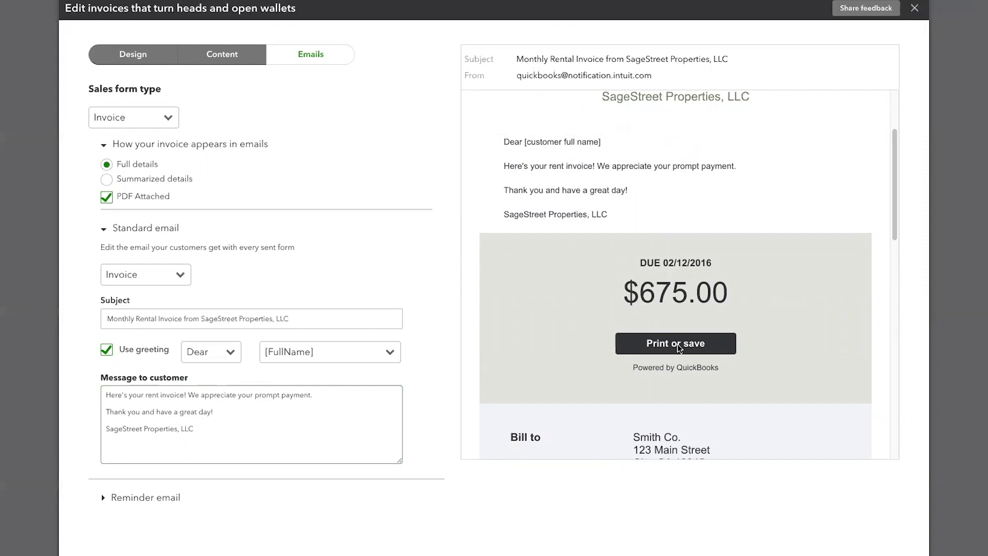
pyautogui.moveTo(894, 222); pyautogui.dragTo(897, 326)
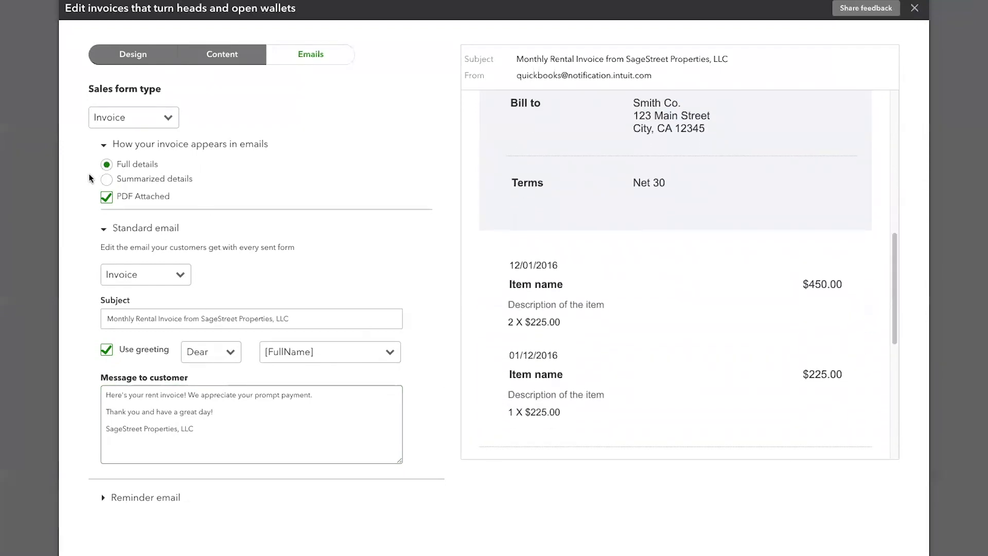
# Switch the invoice email to summarized details and check the rest of its preview.
pyautogui.click(106, 180)
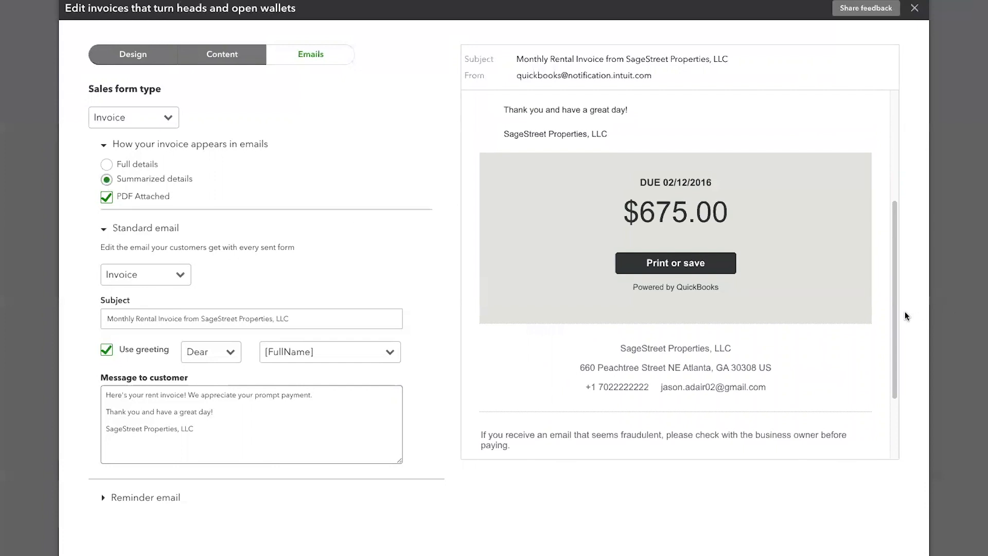
pyautogui.moveTo(895, 335); pyautogui.dragTo(881, 301)
pyautogui.scroll(-4, 881, 302)
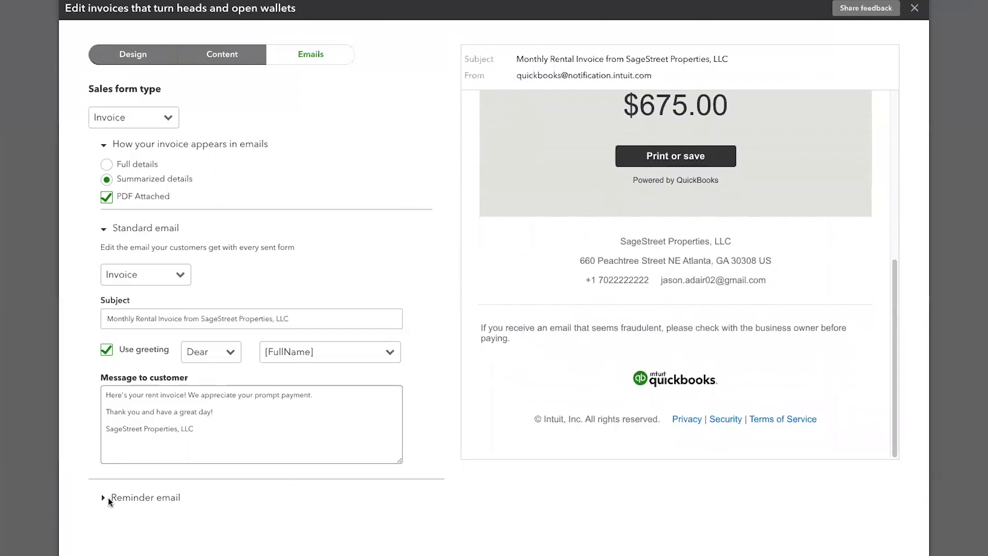
# In the reminder email's message, add a blank line above the signature and replace Sample Client with "SageStreet Properties, LLc".
pyautogui.click(104, 498)
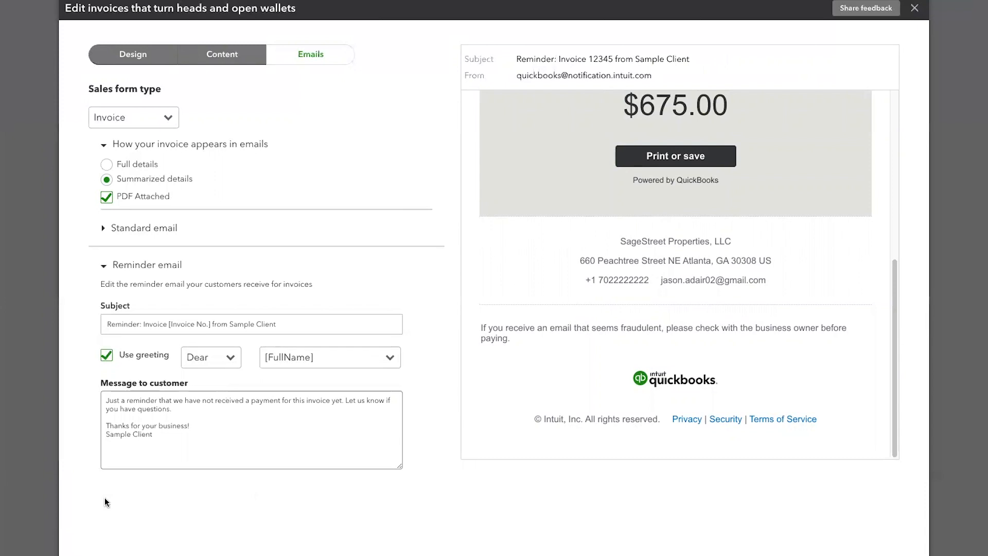
pyautogui.click(199, 447)
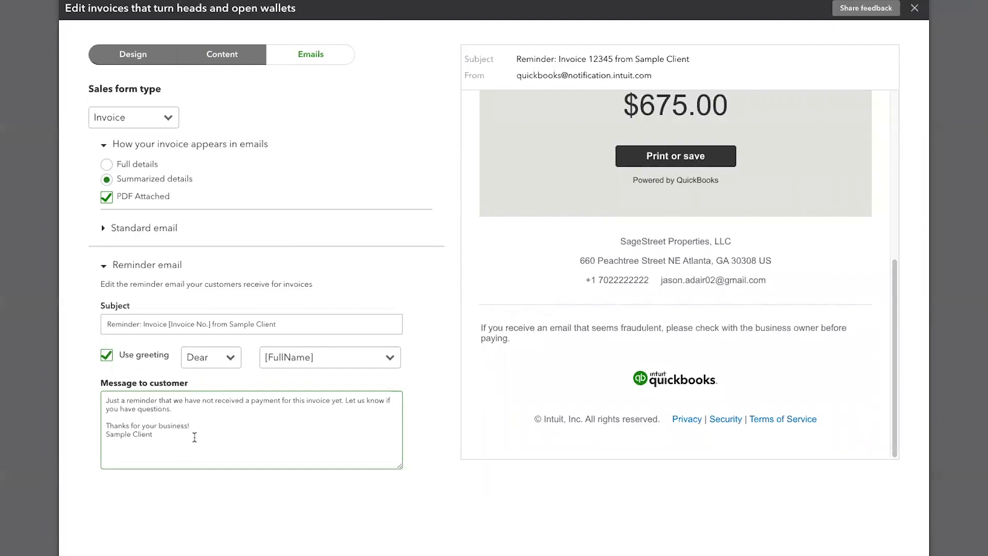
pyautogui.click(197, 426)
pyautogui.press('Return')
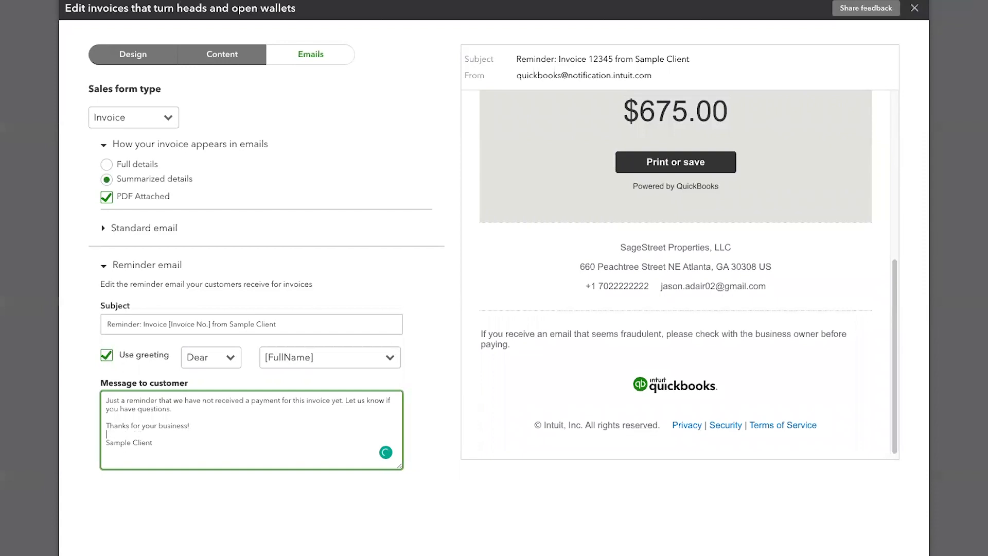
pyautogui.moveTo(170, 444); pyautogui.dragTo(95, 445)
pyautogui.write('SageStre')
pyautogui.write('et Proper')
pyautogui.write('ty')
pyautogui.write('ies')
pyautogui.write(', LLc')
# Accept the suggested corrections to the reminder message: "any questions" in the body and the miscapitalized "LLc" in the signature.
pyautogui.rightClick(153, 409)
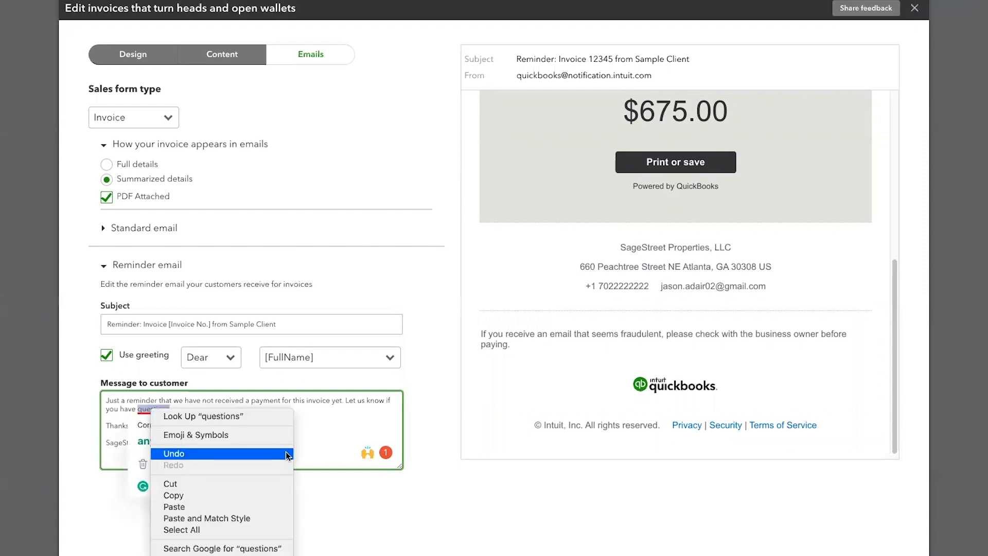
pyautogui.click(144, 442)
pyautogui.click(143, 441)
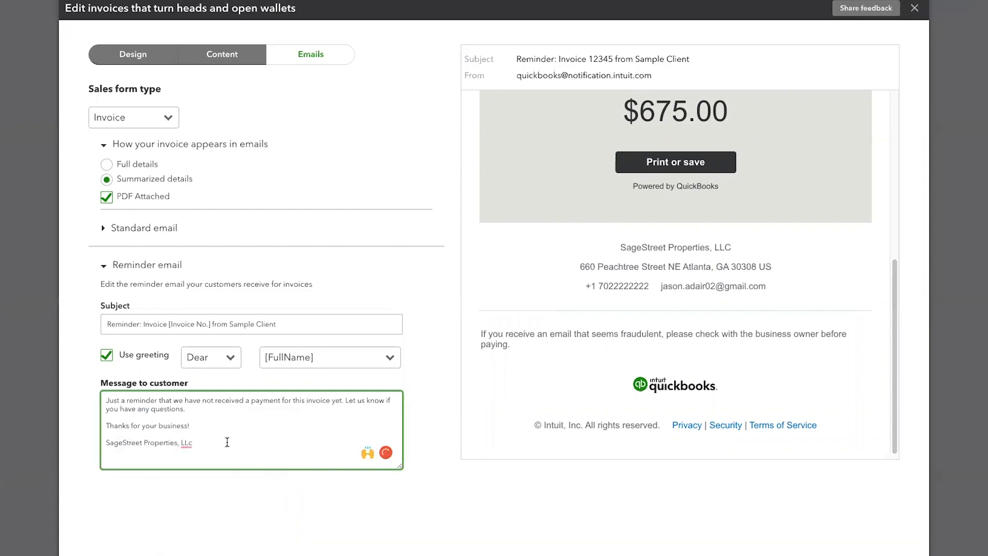
pyautogui.moveTo(189, 442)
pyautogui.click(191, 464)
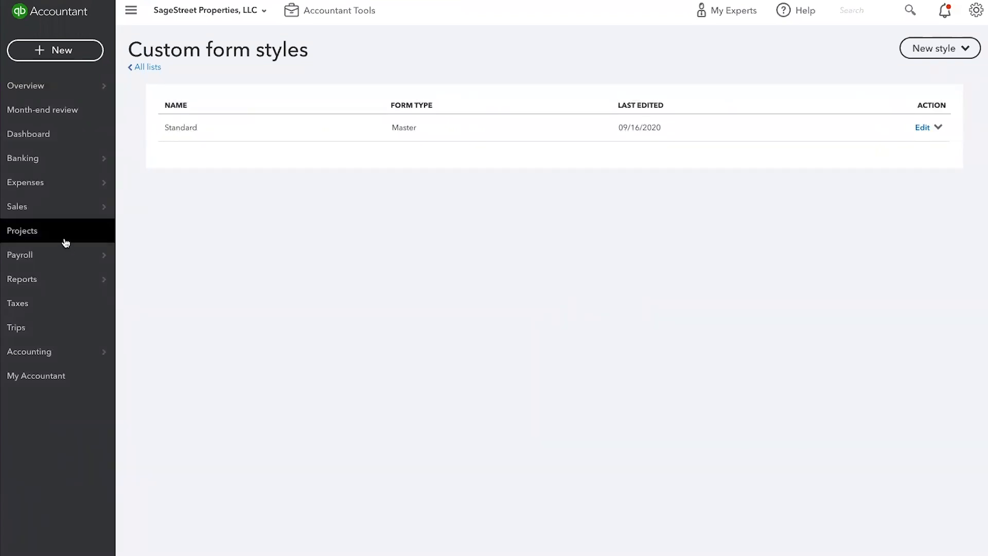
# Open the first invoice in the sales invoices list and show its print preview.
pyautogui.moveTo(36, 211)
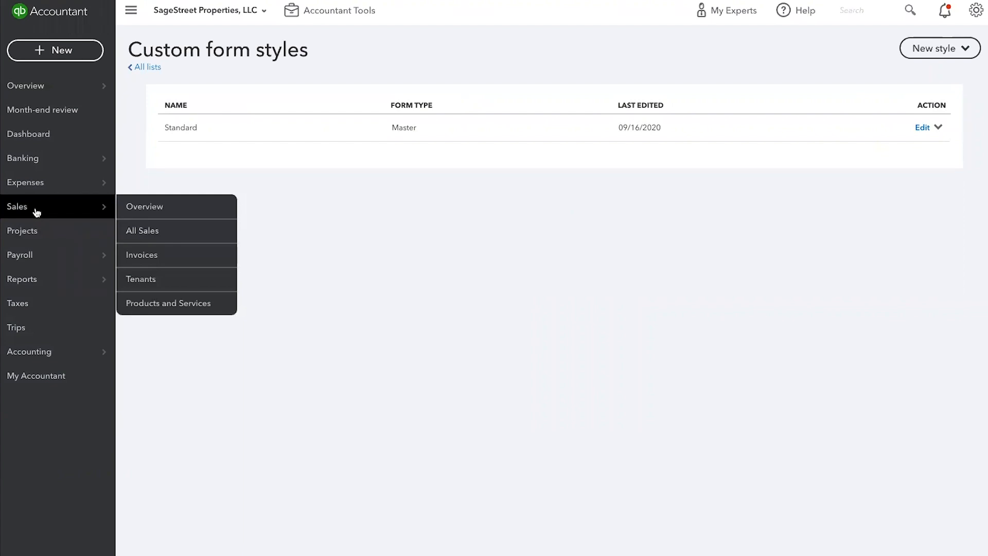
pyautogui.click(151, 254)
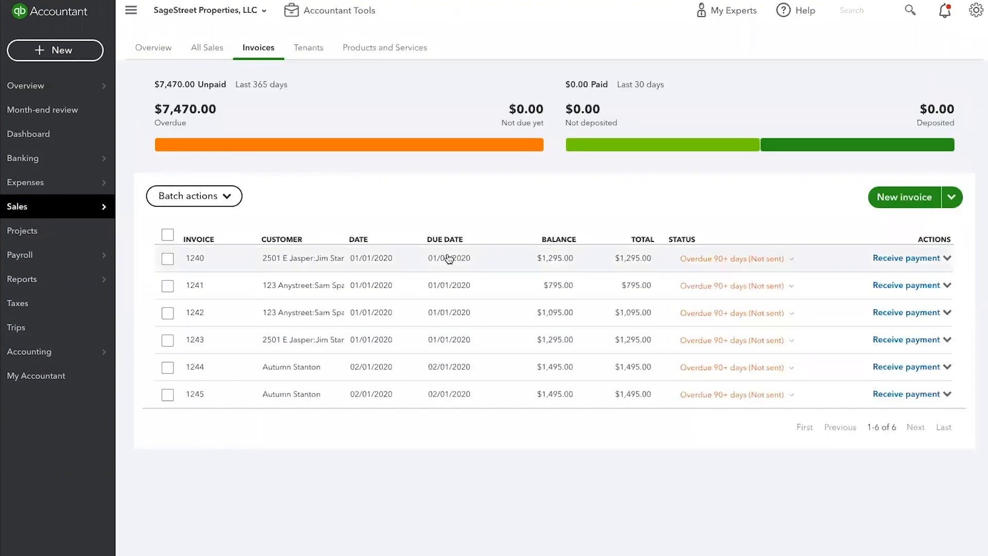
pyautogui.click(351, 260)
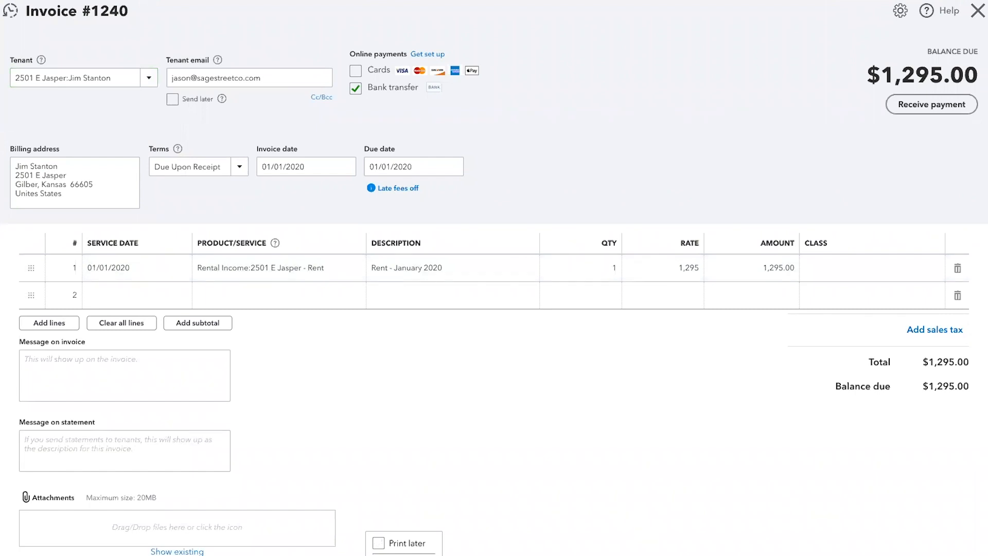
pyautogui.click(404, 554)
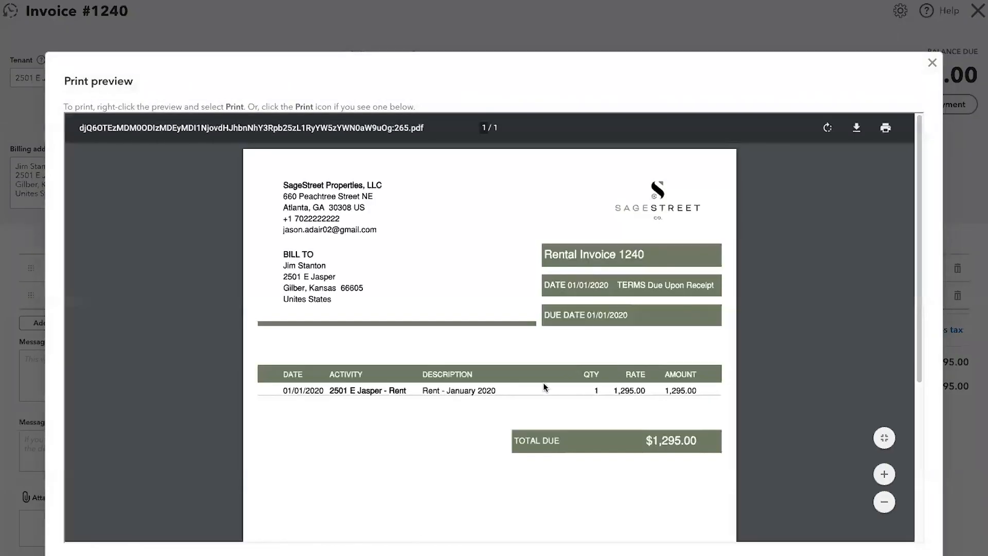
# Examine the previewed invoice's dates, terms, rent line, total due and business contact details, and close the preview and invoice.
pyautogui.scroll(-1, 606, 344)
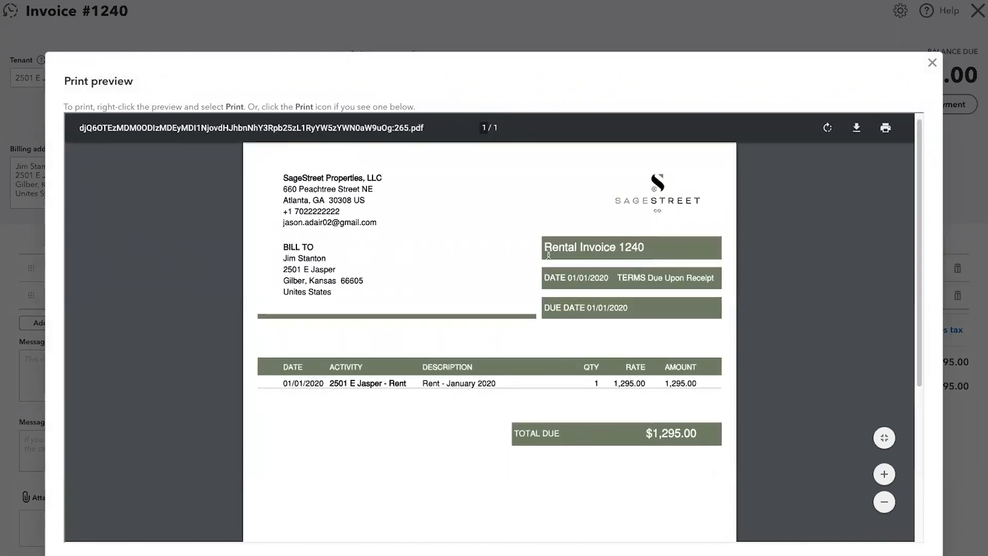
pyautogui.scroll(-2, 510, 279)
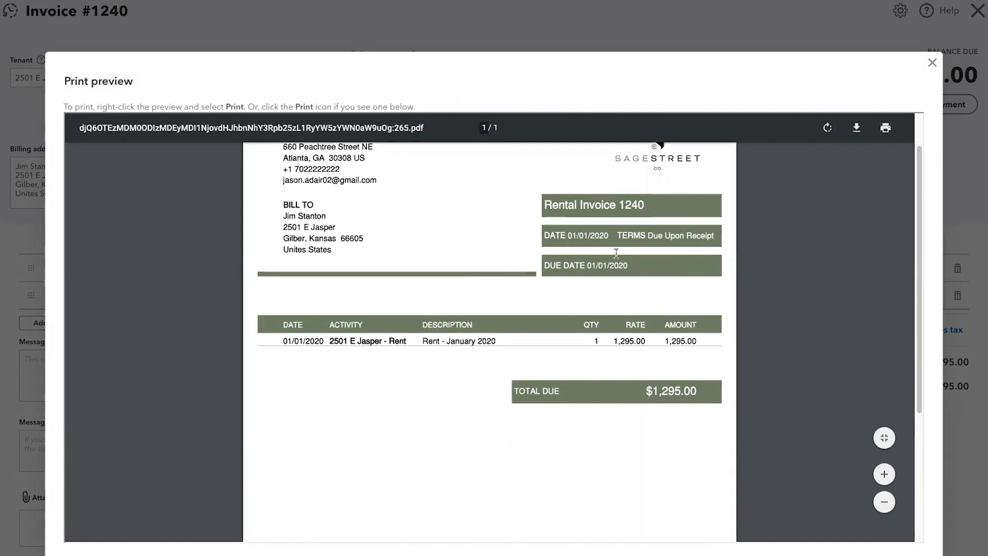
pyautogui.scroll(-1, 477, 264)
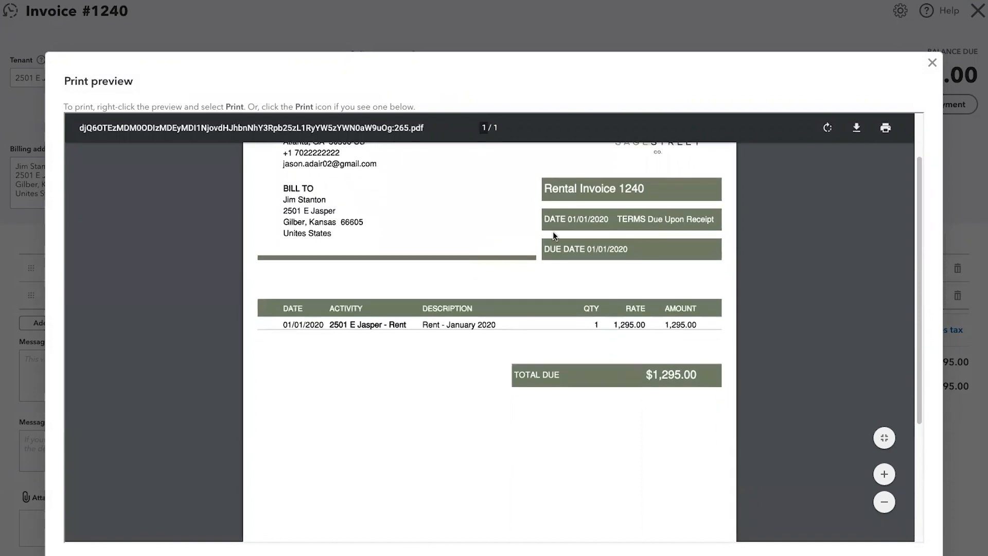
pyautogui.scroll(-1, 473, 255)
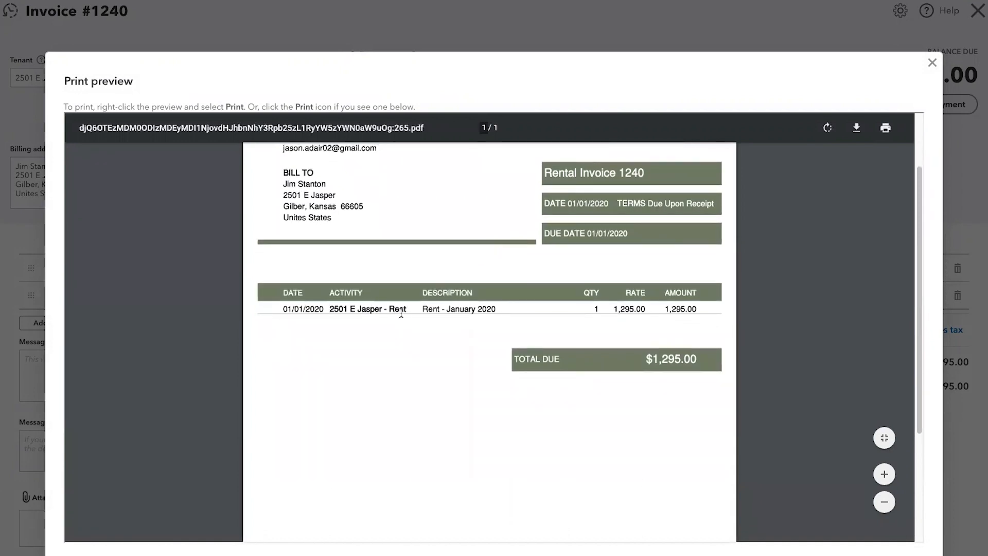
pyautogui.moveTo(331, 309); pyautogui.dragTo(486, 310)
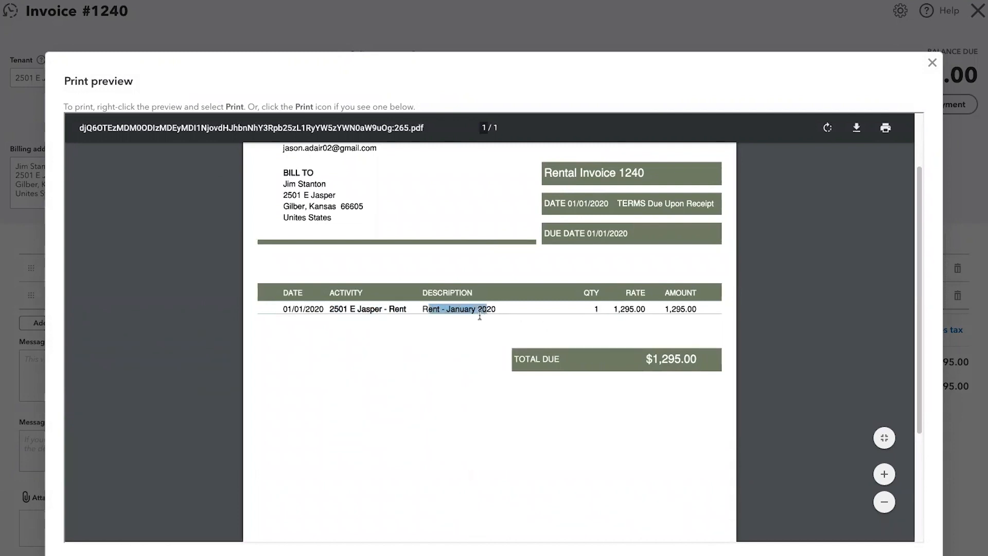
pyautogui.moveTo(613, 308); pyautogui.dragTo(709, 309)
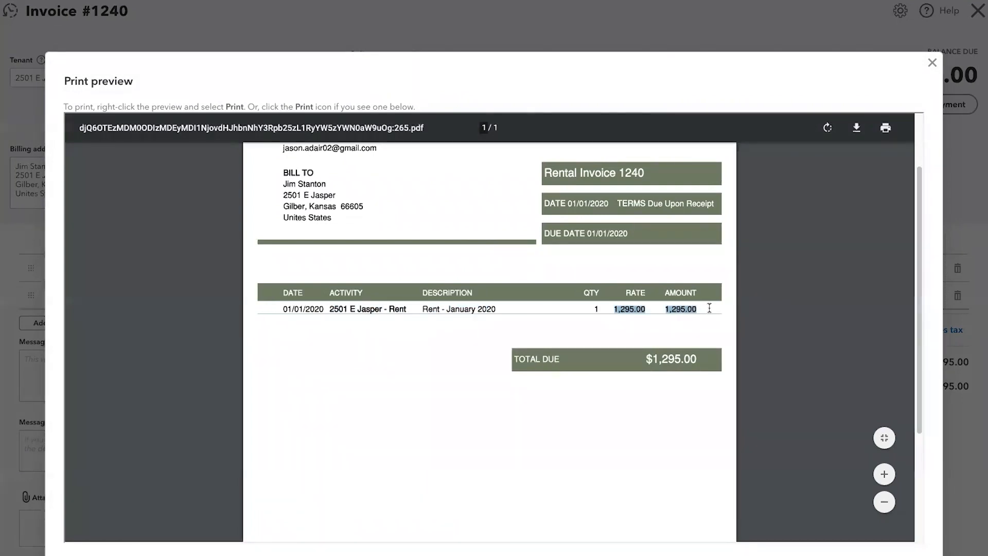
pyautogui.scroll(-1, 630, 443)
pyautogui.scroll(-3, 630, 442)
pyautogui.scroll(5, 630, 442)
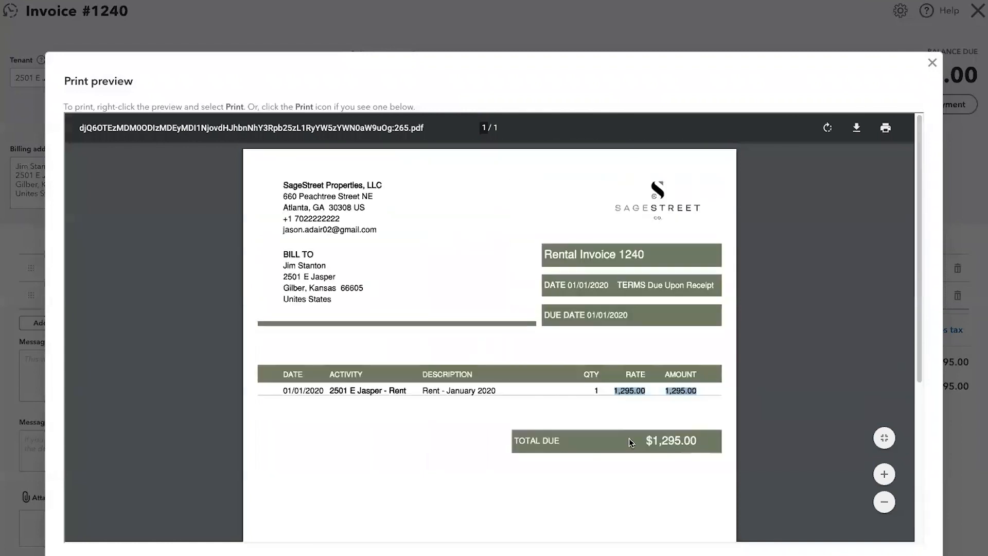
pyautogui.moveTo(284, 184); pyautogui.dragTo(378, 231)
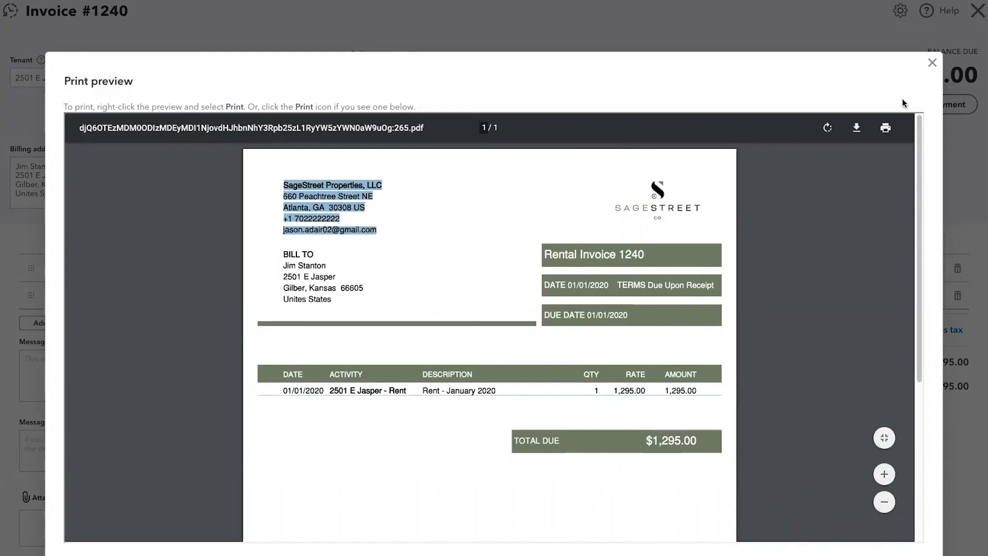
pyautogui.click(932, 63)
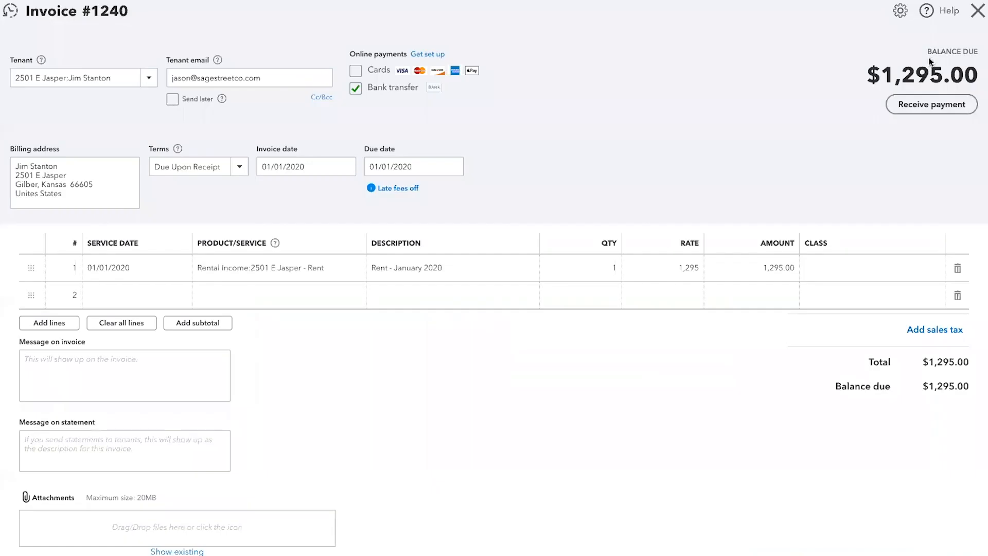
pyautogui.click(976, 11)
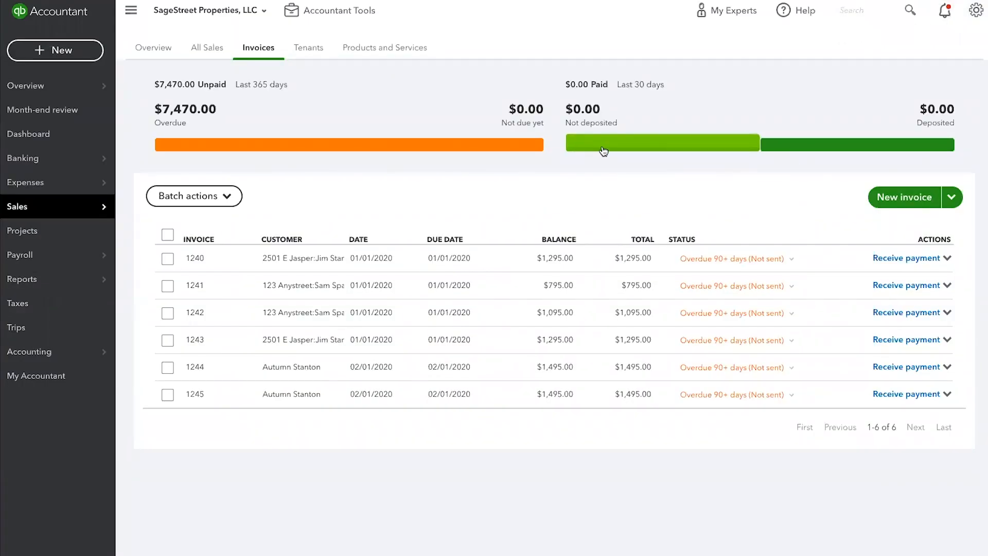
# Set up automatic sales tax with the business address on file and no collection outside Georgia, and start a new invoice.
pyautogui.click(23, 307)
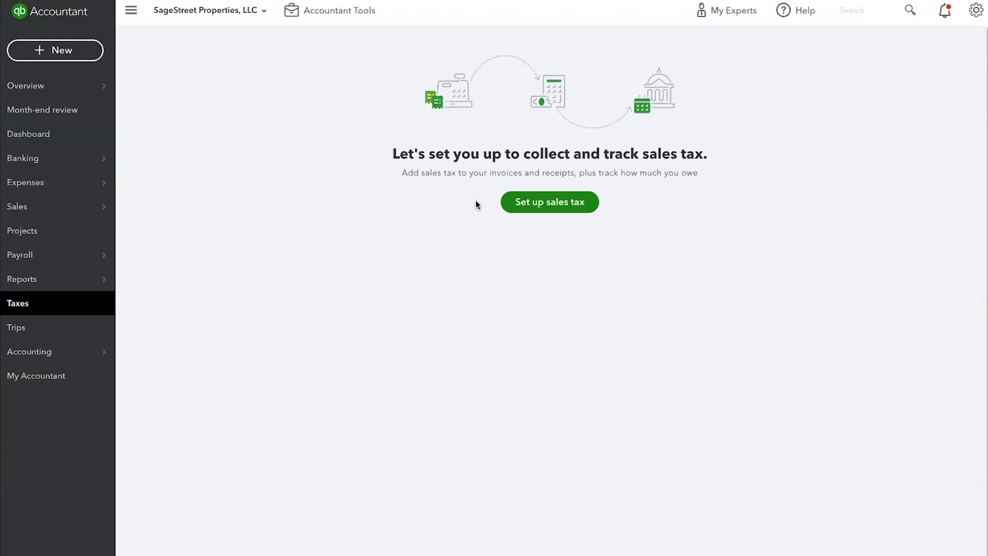
pyautogui.click(559, 210)
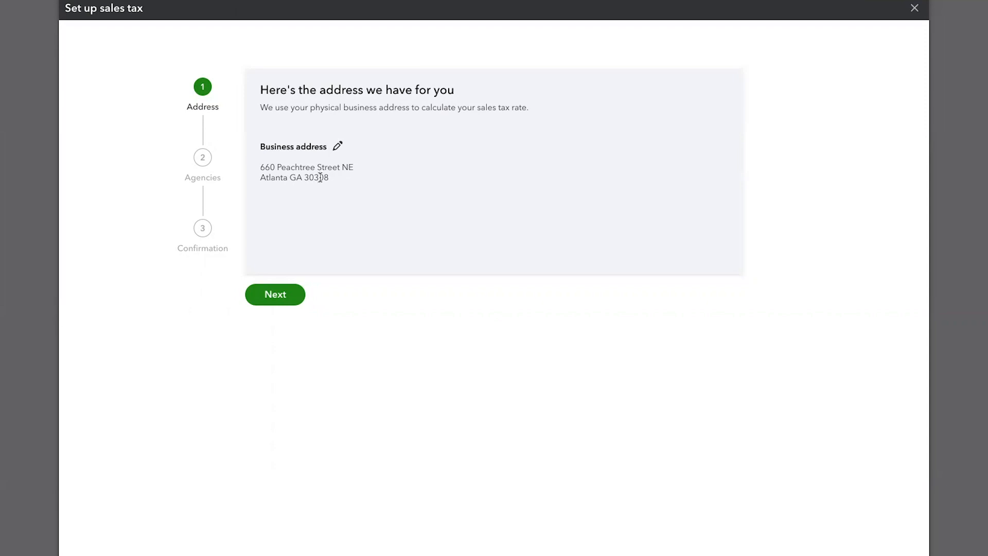
pyautogui.click(277, 296)
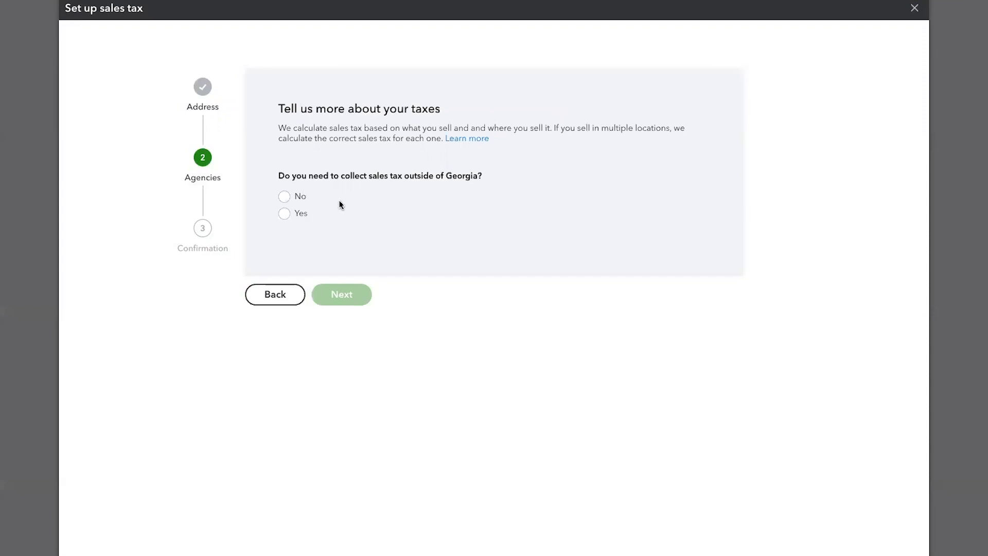
pyautogui.click(284, 197)
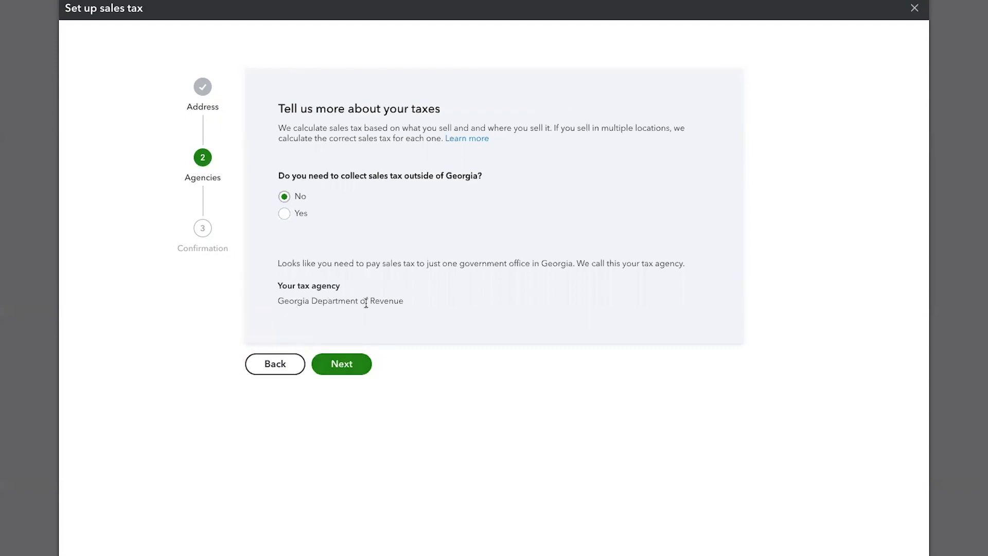
pyautogui.click(337, 364)
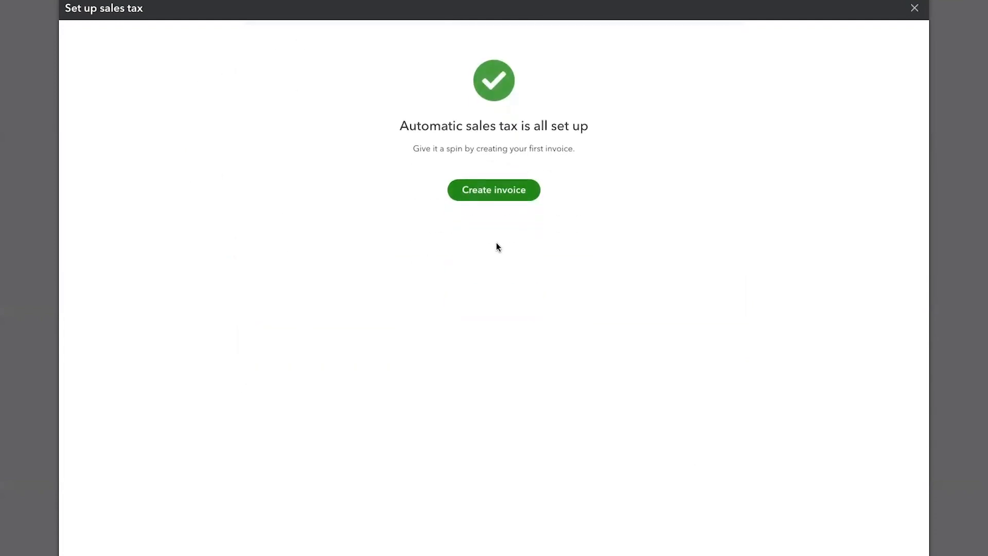
pyautogui.click(504, 198)
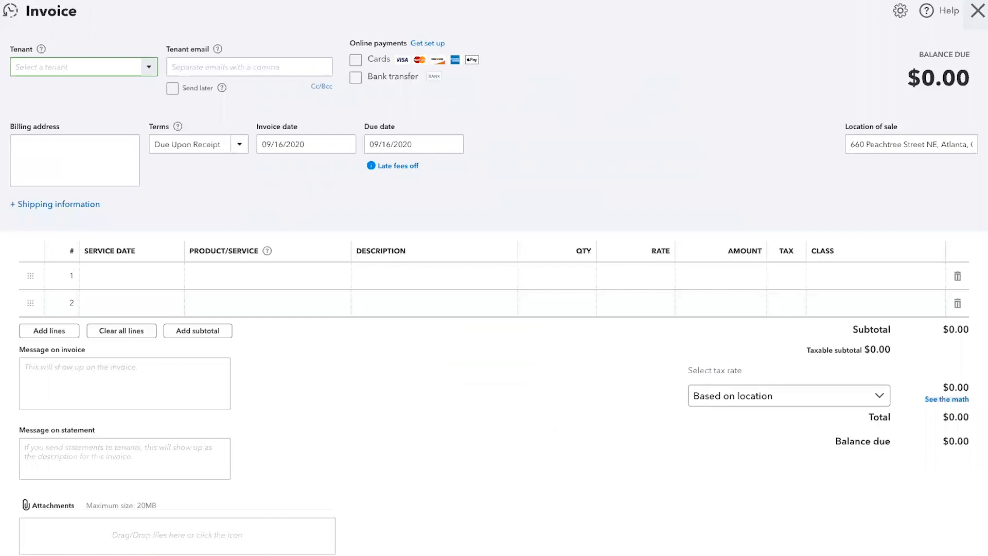
# Close the blank invoice and save Quarterly as the sales tax filing frequency for the Georgia Department of Revenue.
pyautogui.click(977, 11)
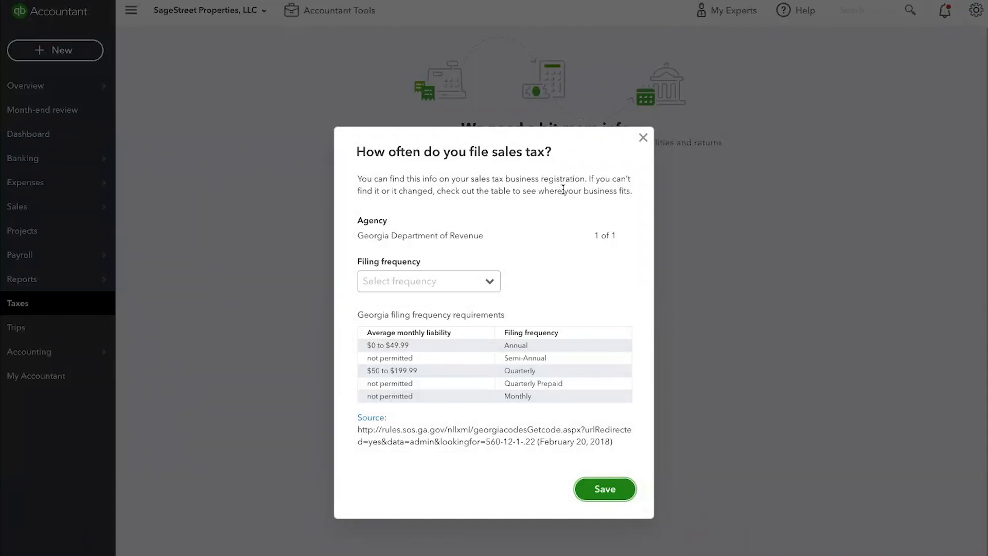
pyautogui.click(489, 281)
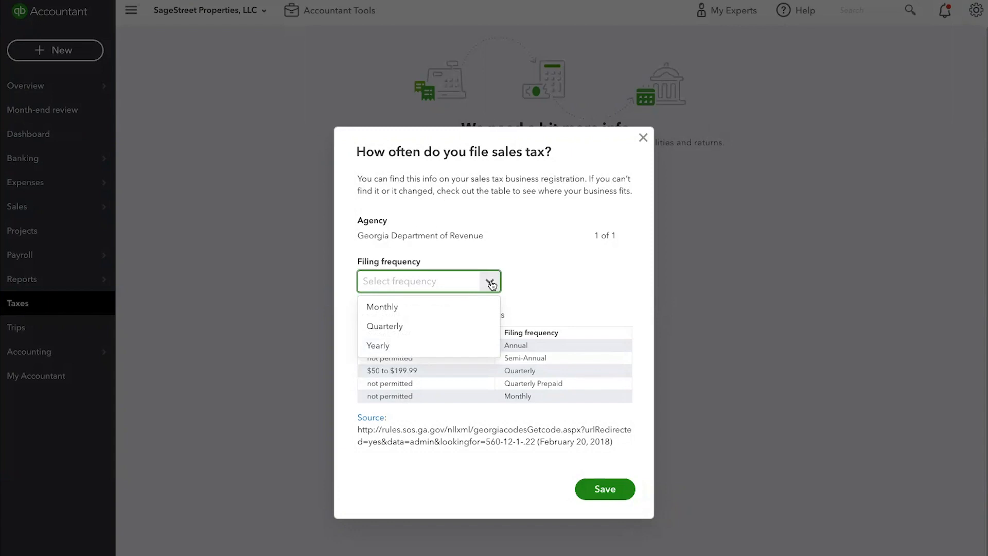
pyautogui.click(437, 307)
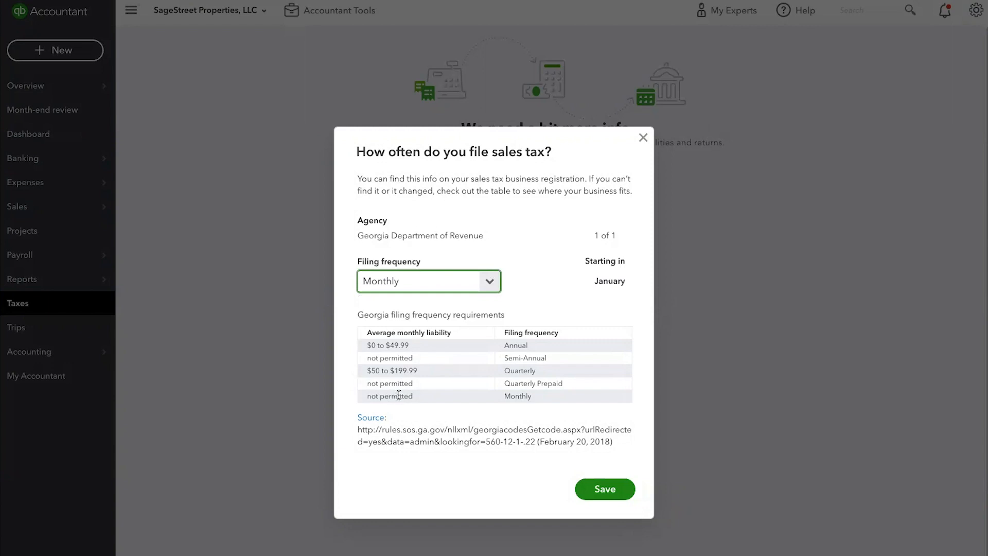
pyautogui.click(489, 281)
pyautogui.click(403, 322)
pyautogui.click(600, 487)
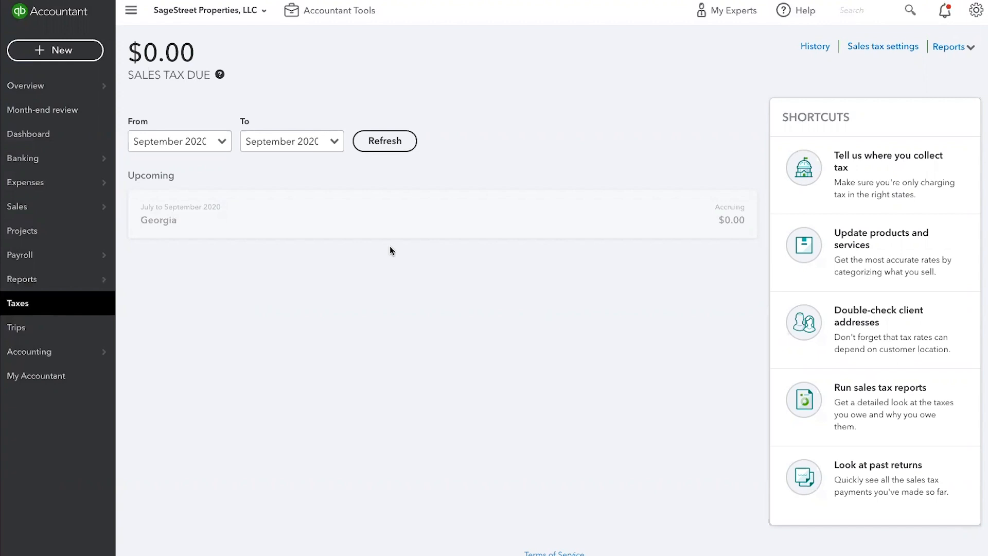
pyautogui.moveTo(41, 209)
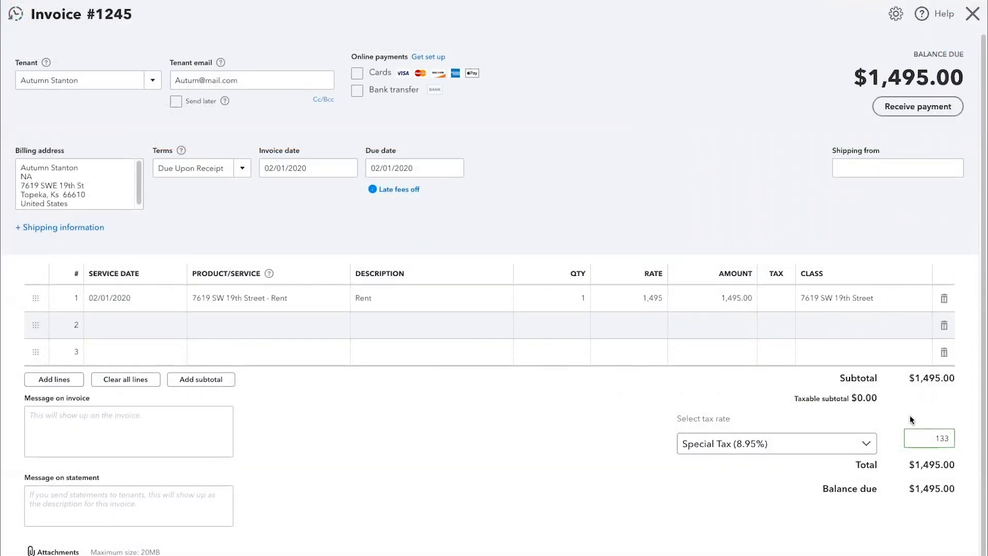
pyautogui.click(924, 381)
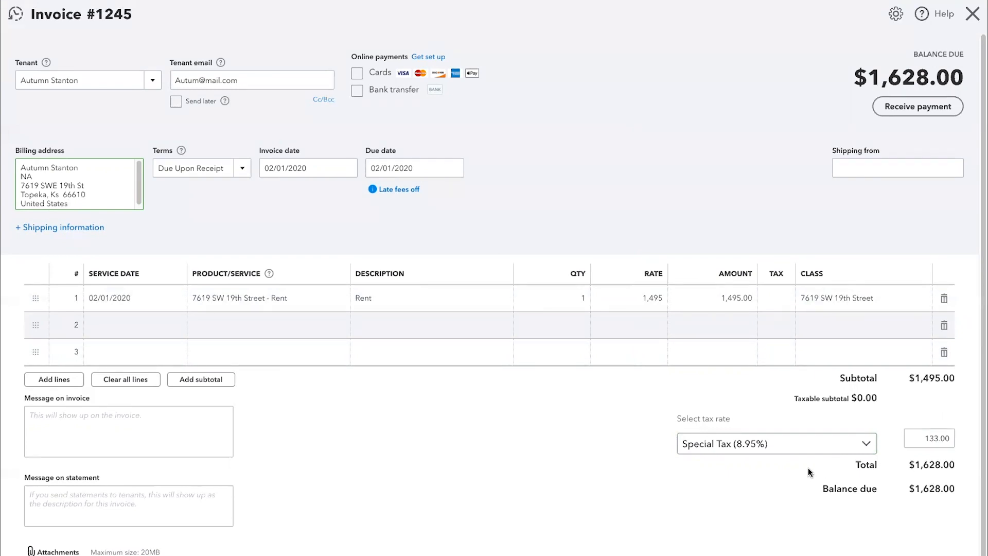
pyautogui.click(972, 15)
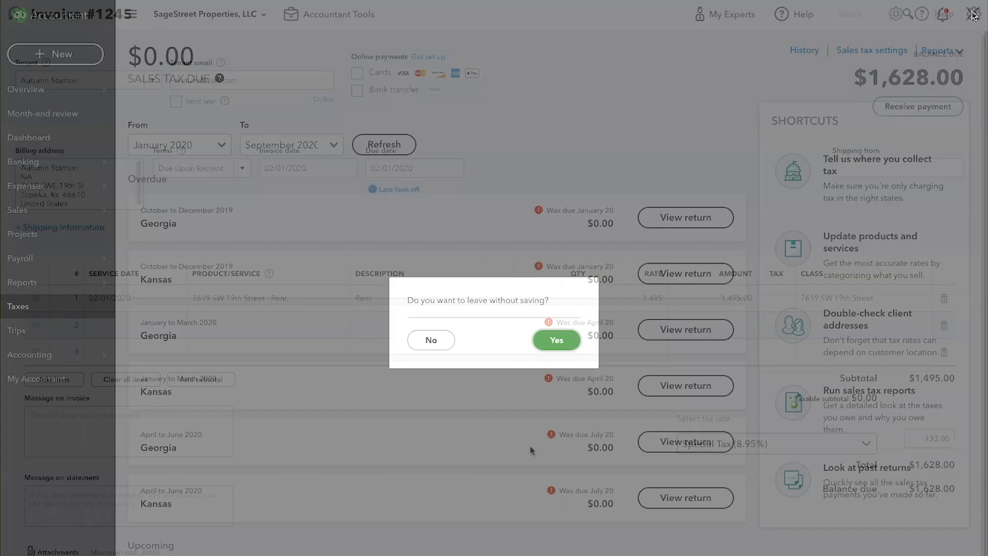